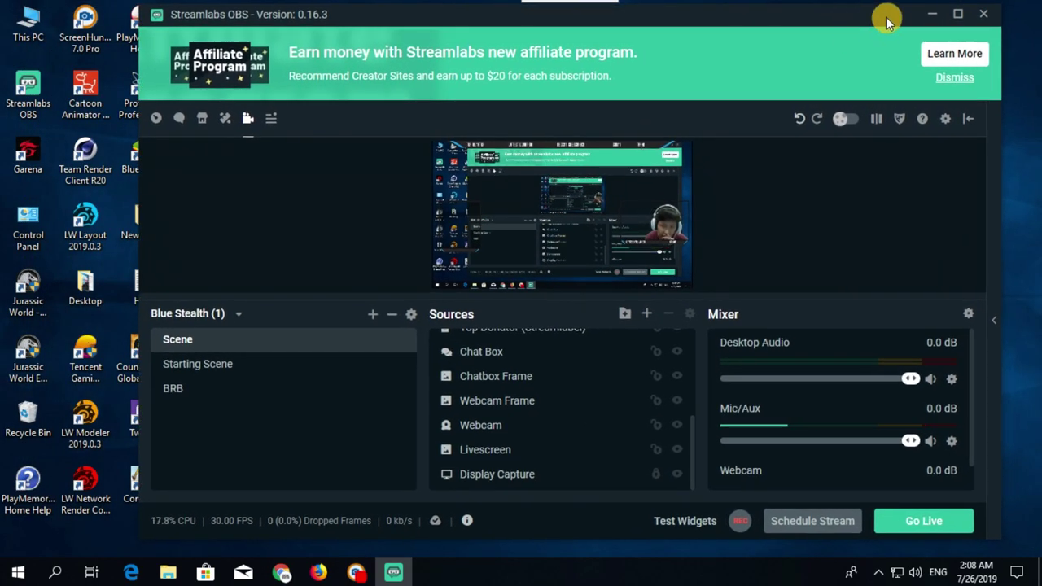
Maximize Streamlabs OBS and set the stream type to Custom Streaming Server in the stream settings
click(958, 13)
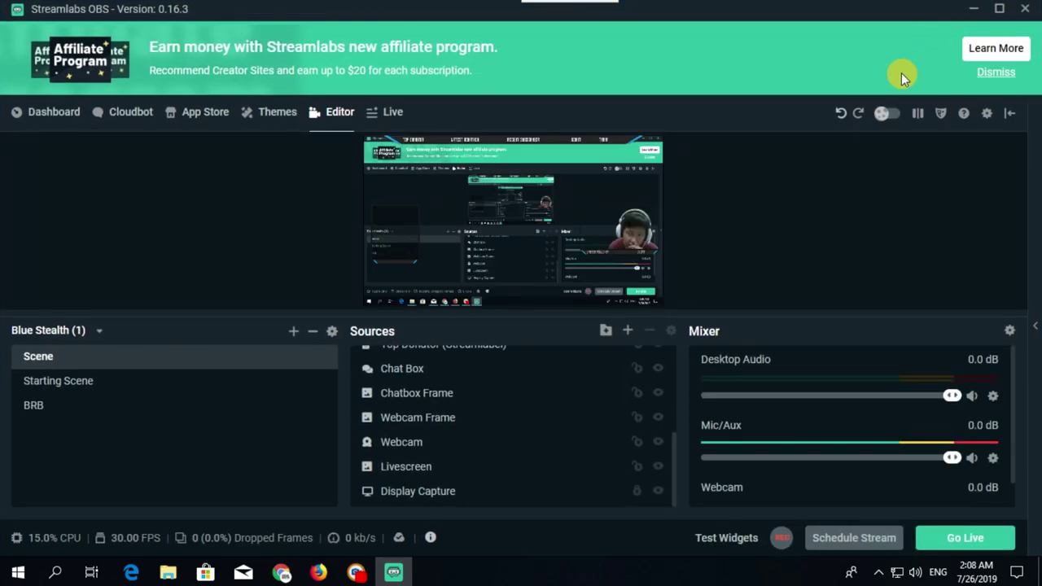
click(987, 115)
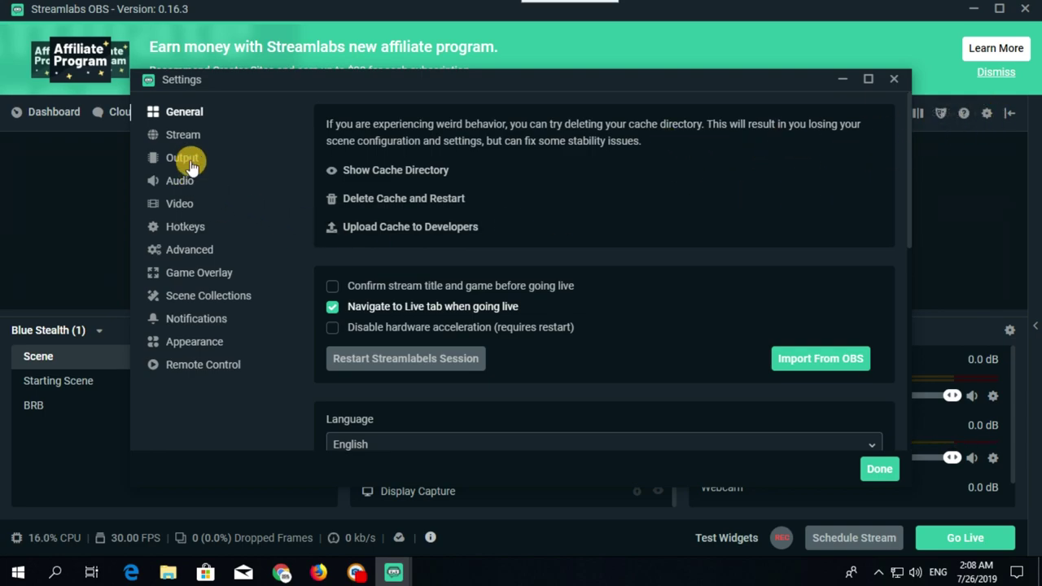
click(183, 137)
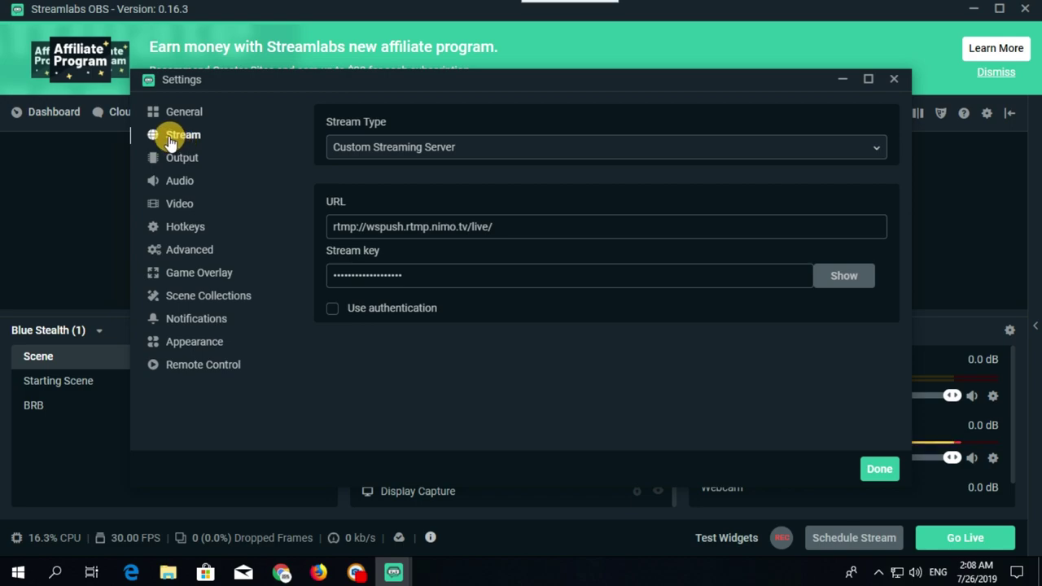
click(358, 147)
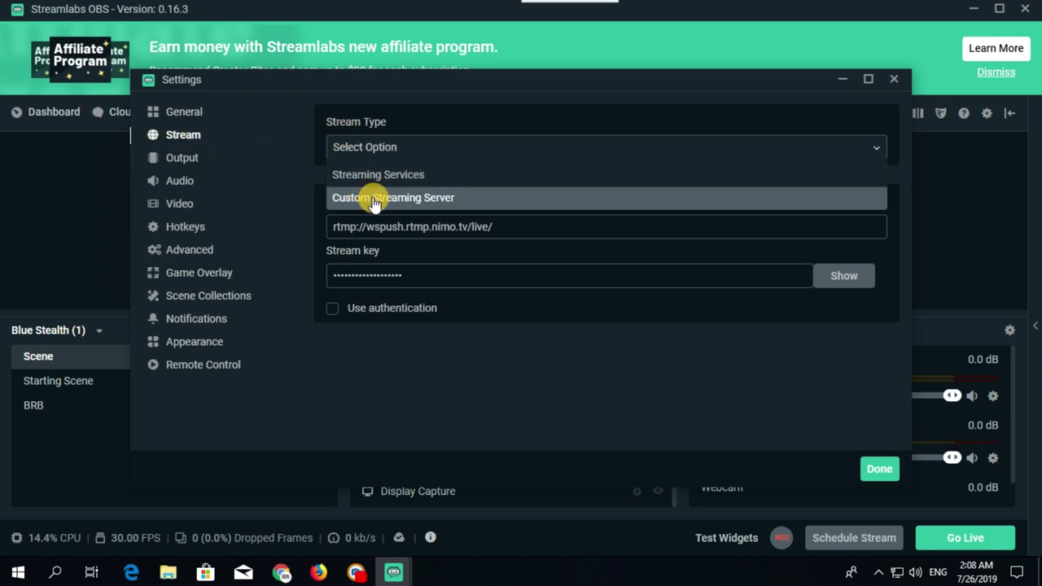
click(358, 198)
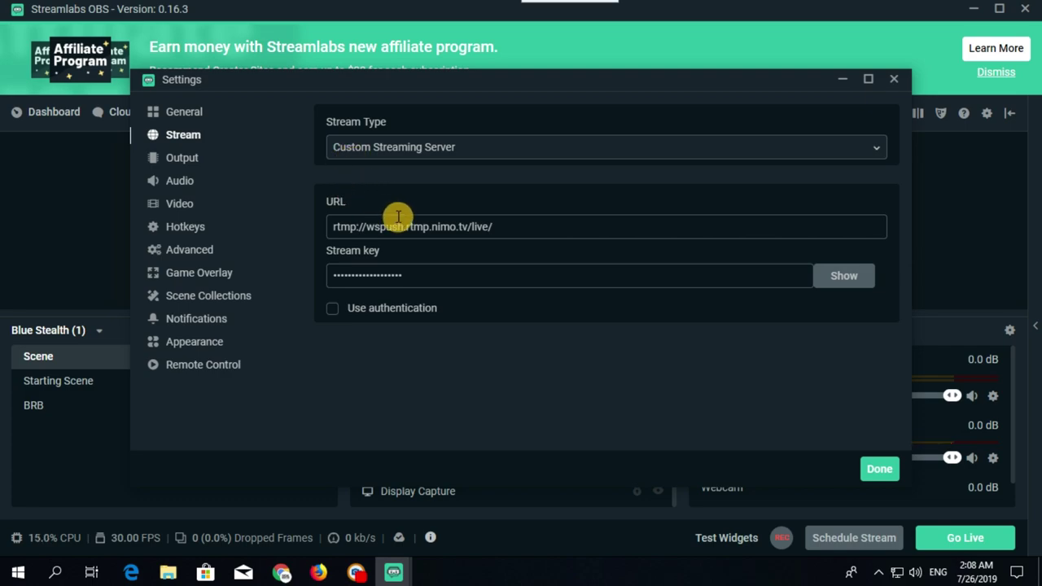
Clear the existing server URL and stream key from the custom streaming server settings
drag(491, 227, 333, 226)
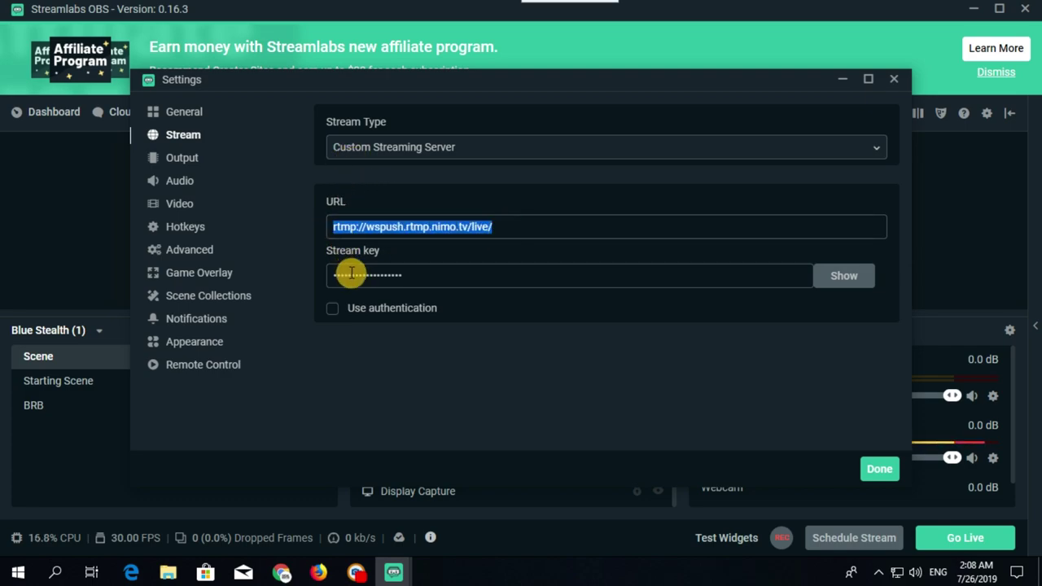
key(BackSpace)
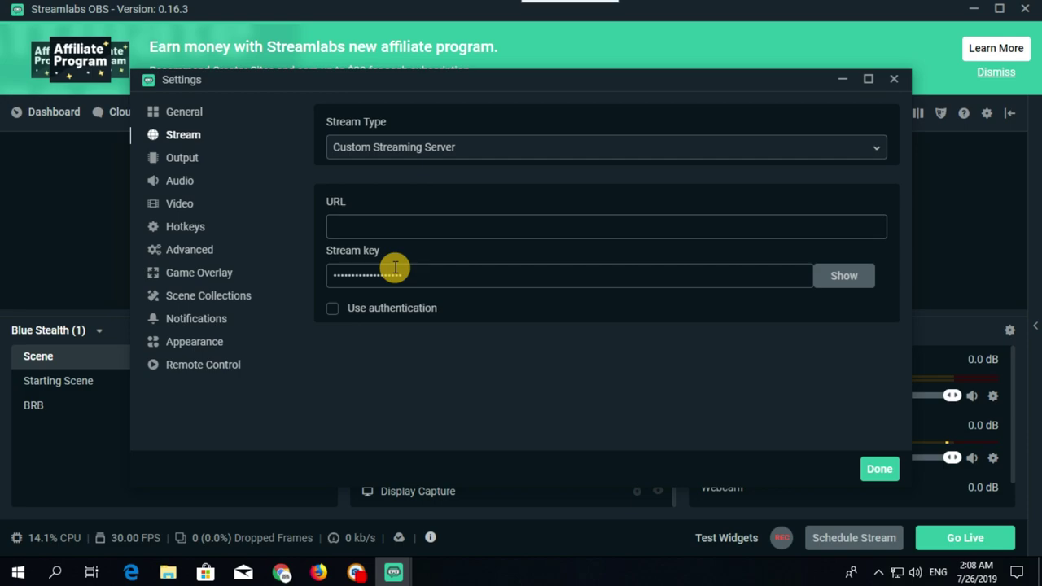
double_click(398, 270)
key(BackSpace)
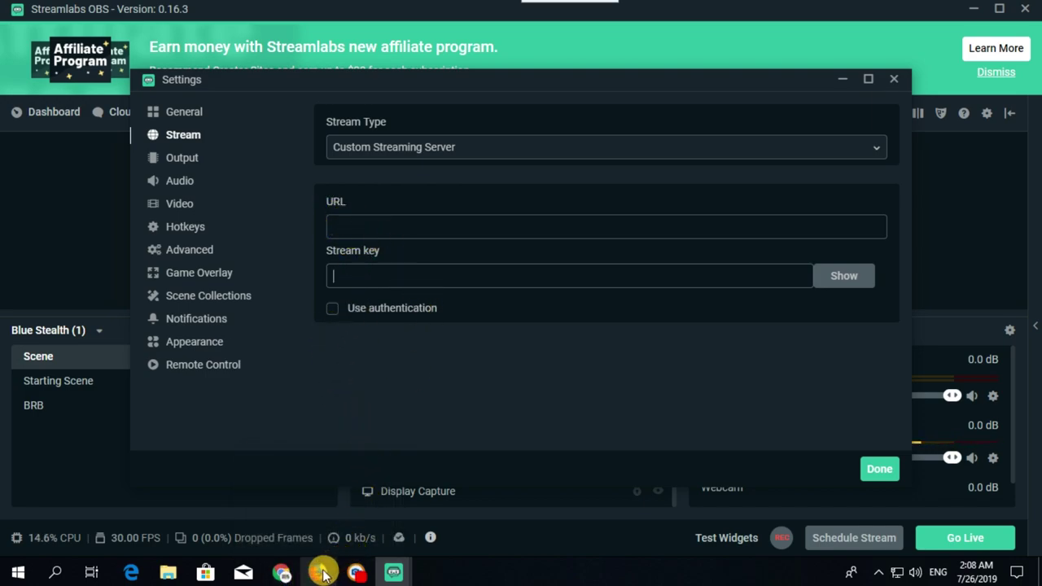
Switch to Nimo TV in Chrome and open the broadcast settings page (การตั้งค่าการถ่ายทอด) of the account
click(282, 573)
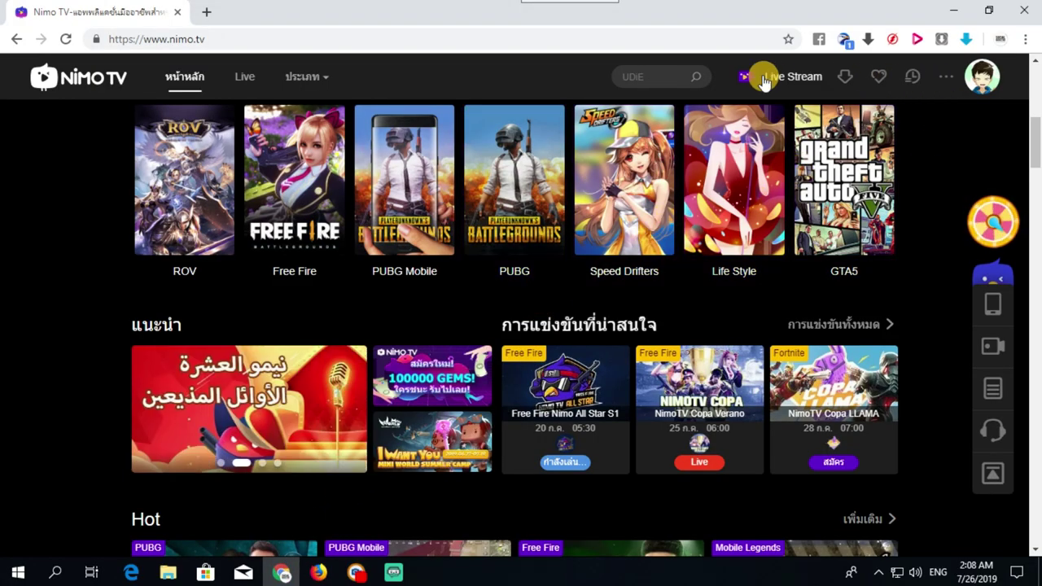
click(979, 92)
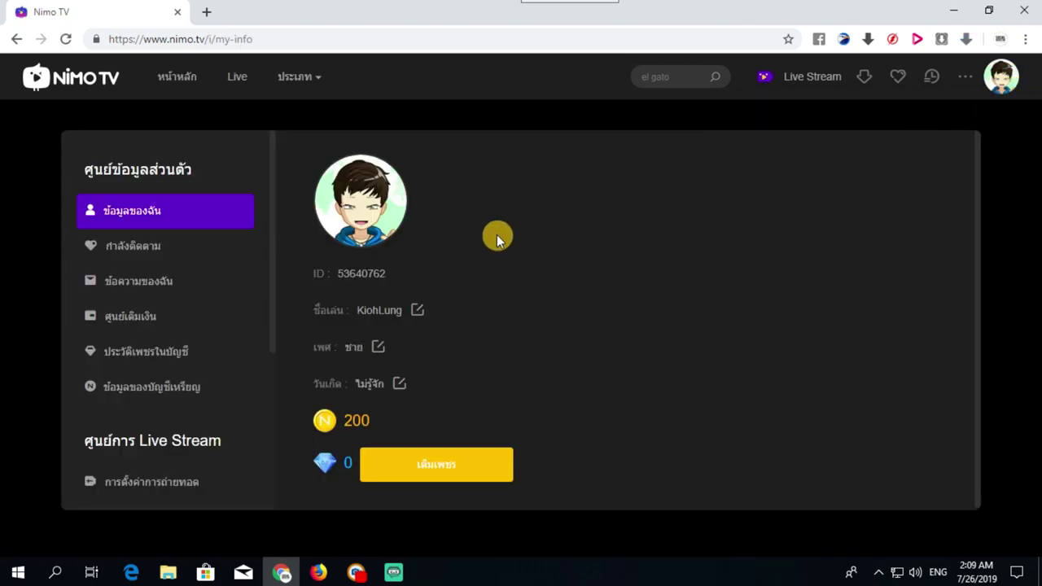
scroll(235, 344, down, 2)
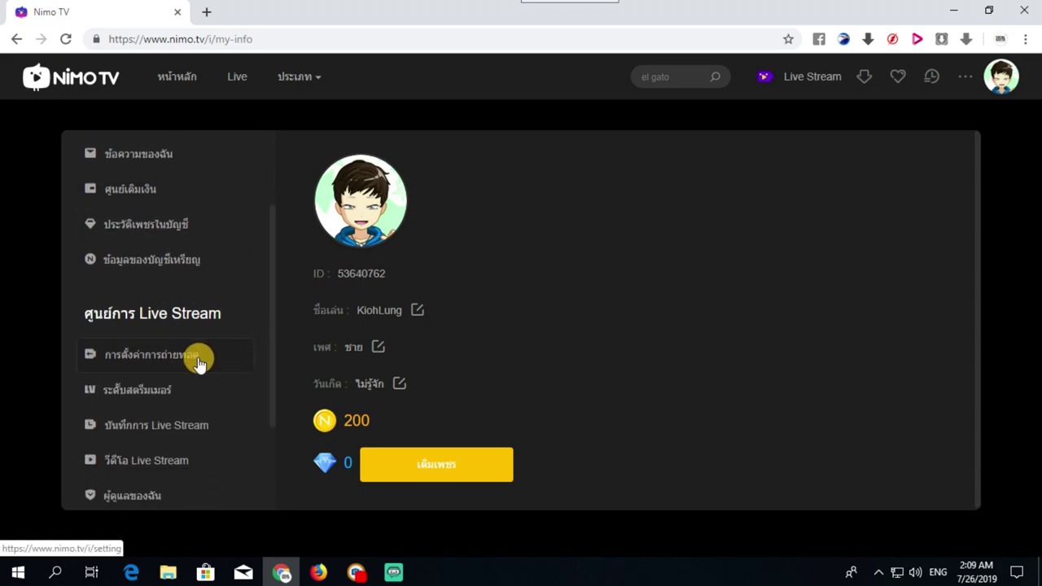
click(167, 355)
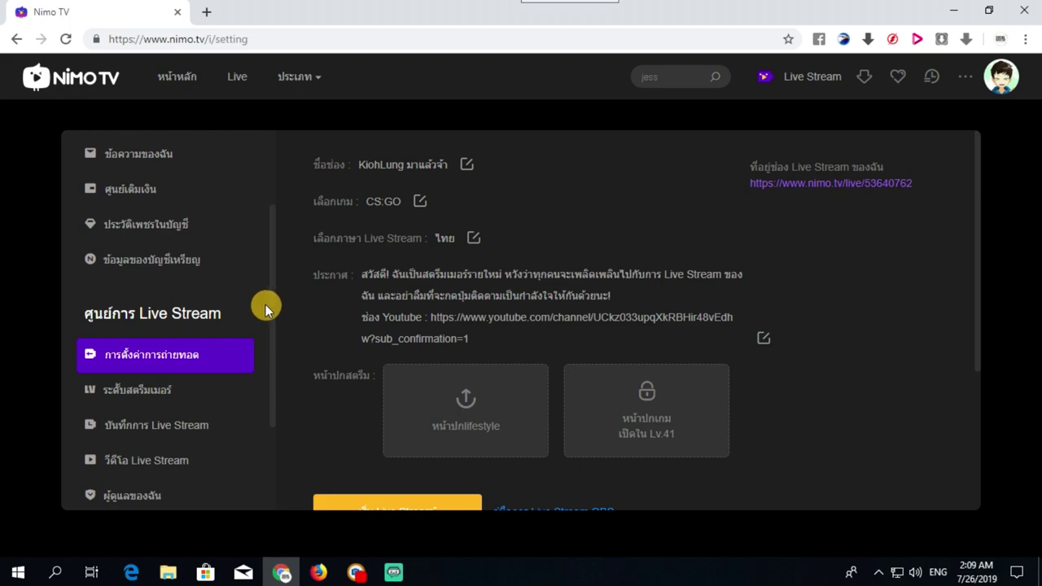
Look through the list of games available for the stream and close it without changing the selection
click(419, 201)
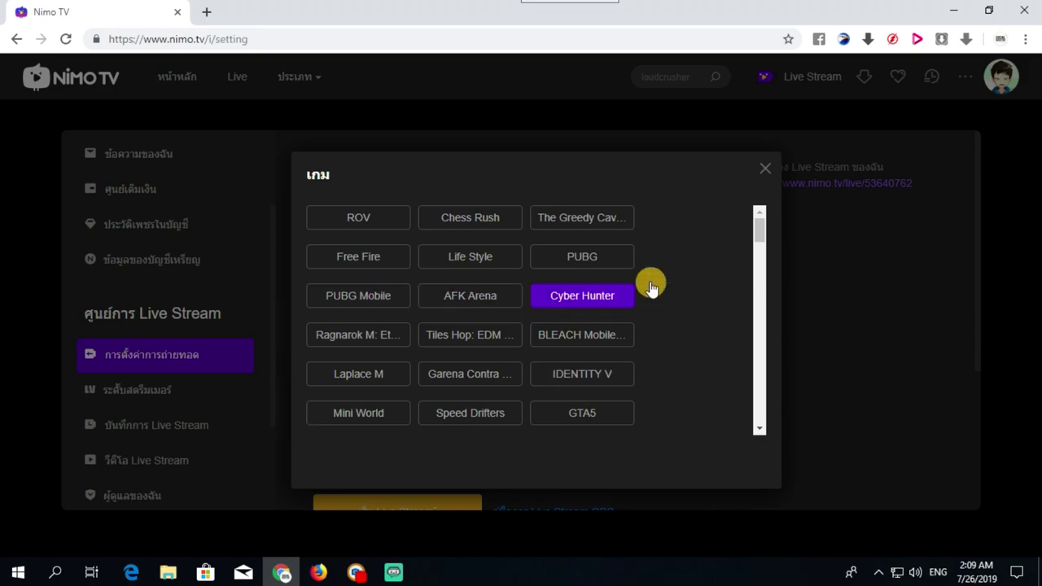
scroll(741, 234, down, 8)
scroll(740, 234, up, 6)
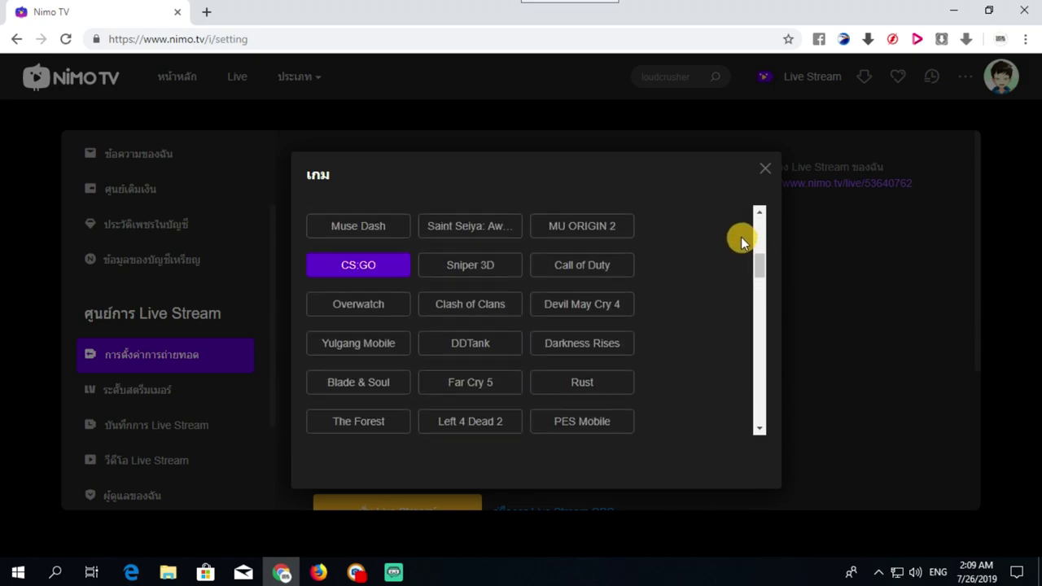
click(766, 167)
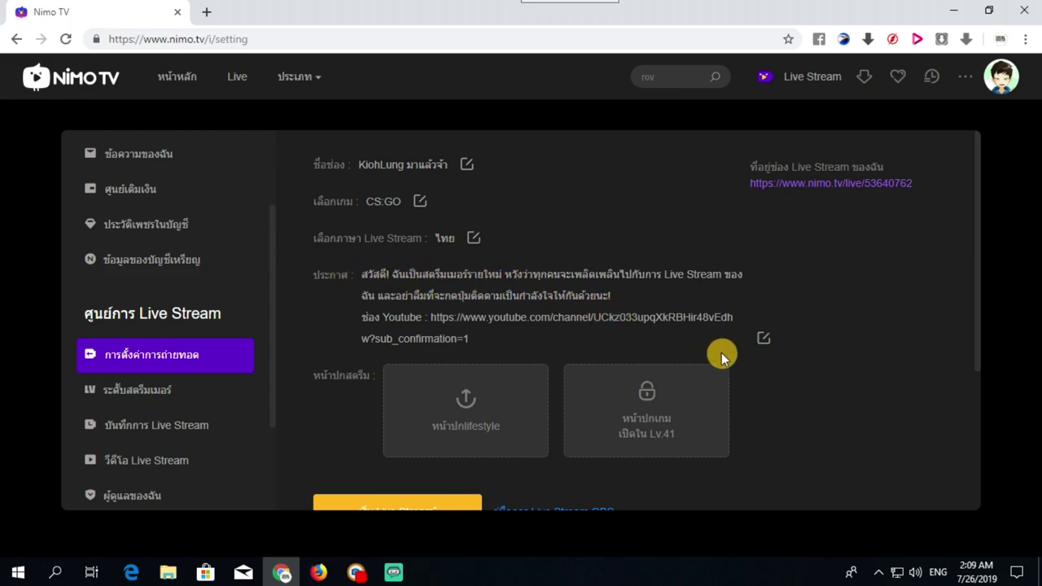
Open the channel announcement (ประกาศ) for editing and save it with its existing text
click(761, 337)
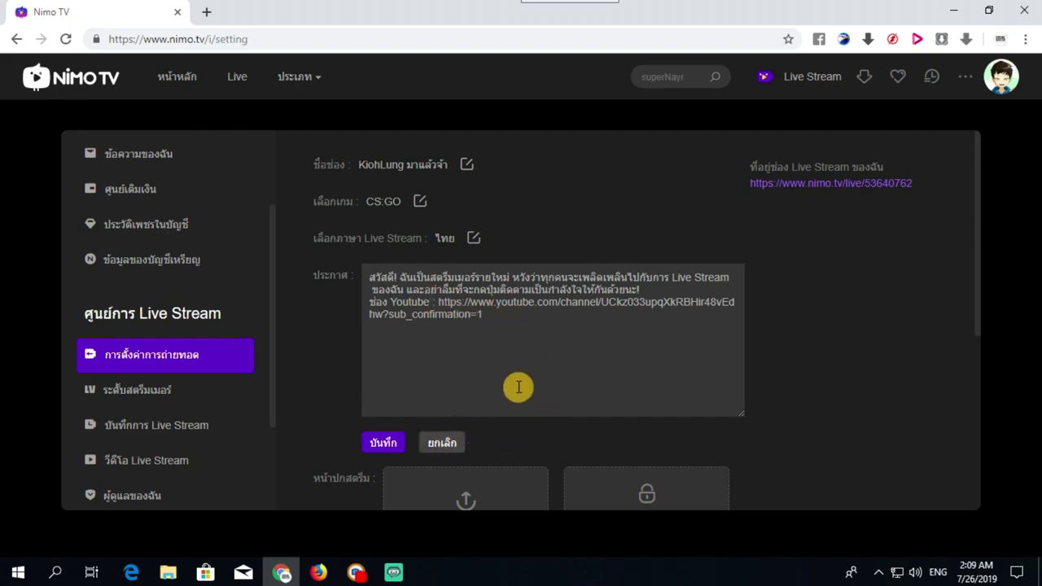
click(390, 438)
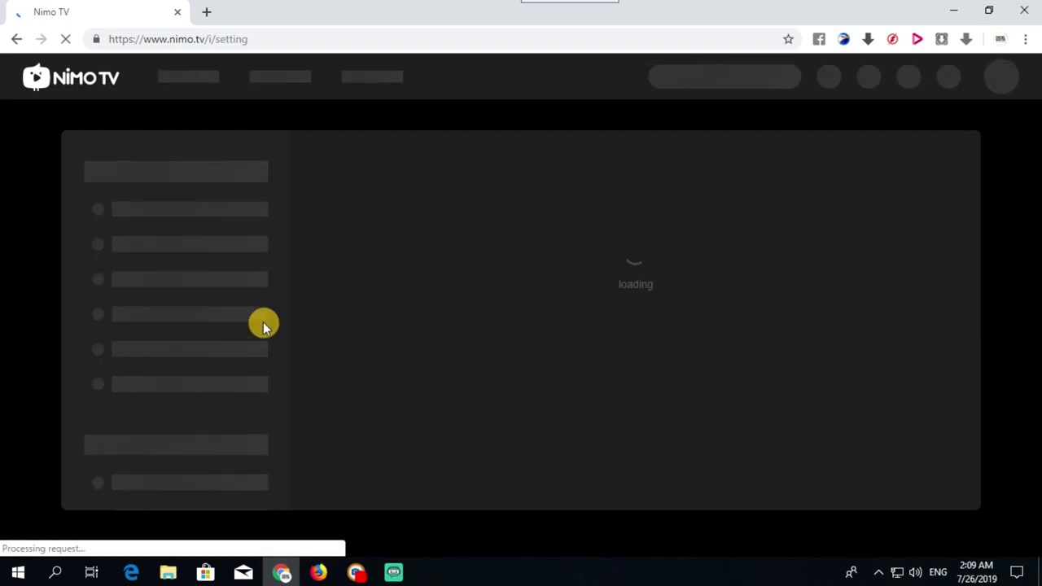
scroll(146, 403, down, 2)
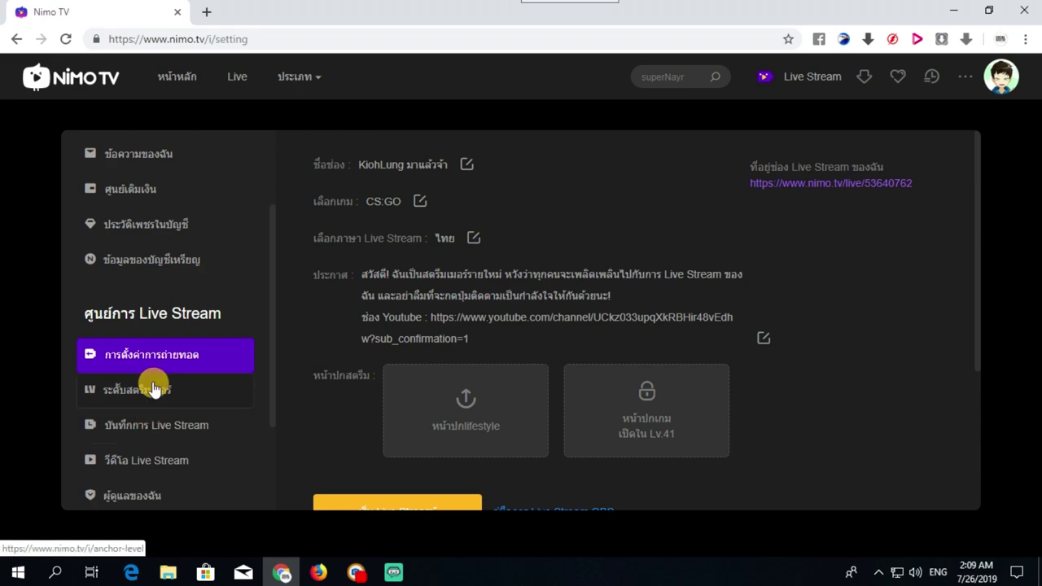
Upload the image CS-GO-002 as the lifestyle stream cover and accept its crop
scroll(334, 277, down, 2)
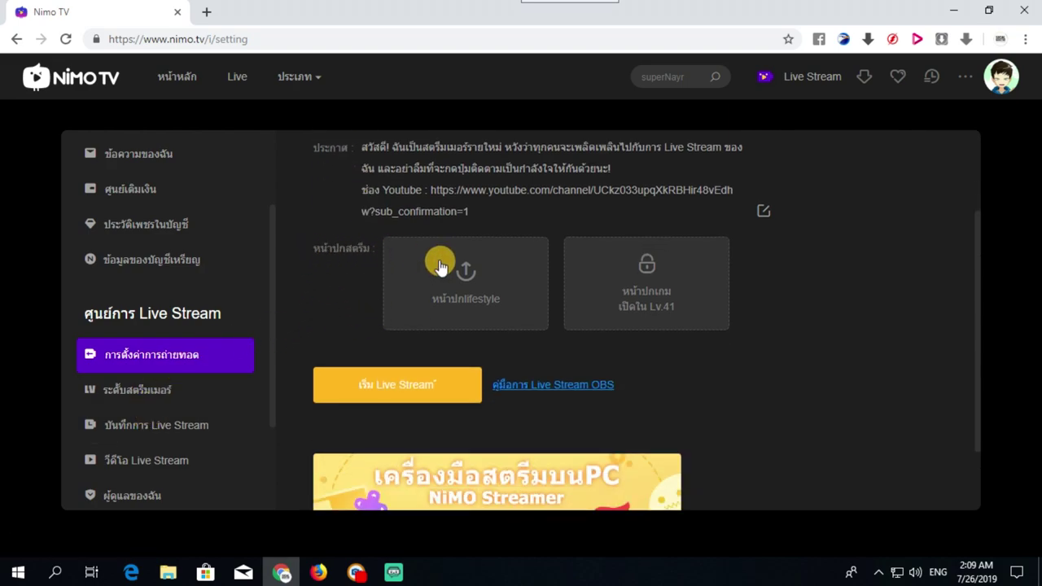
click(465, 275)
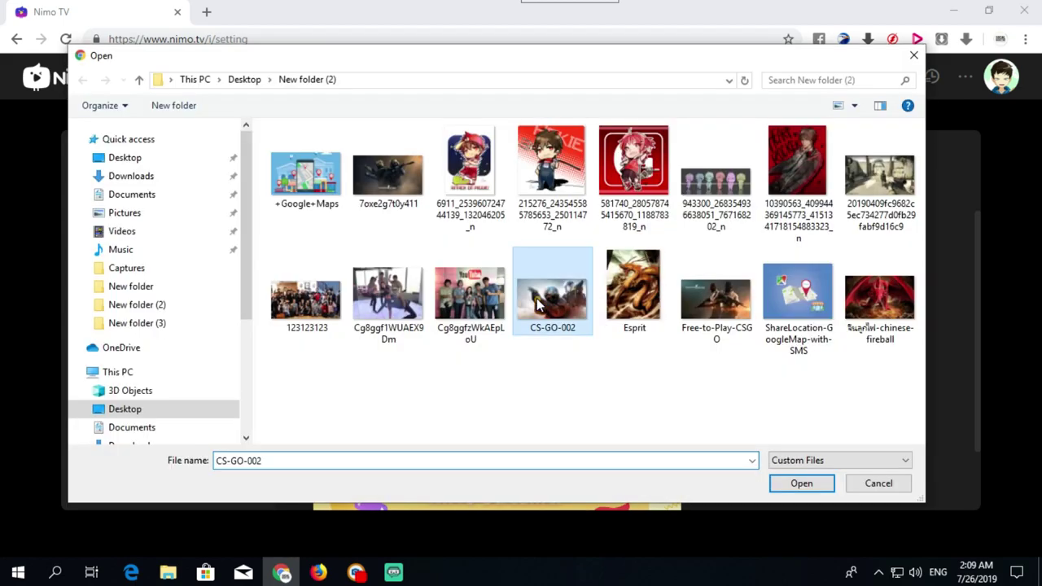
double_click(532, 316)
click(508, 521)
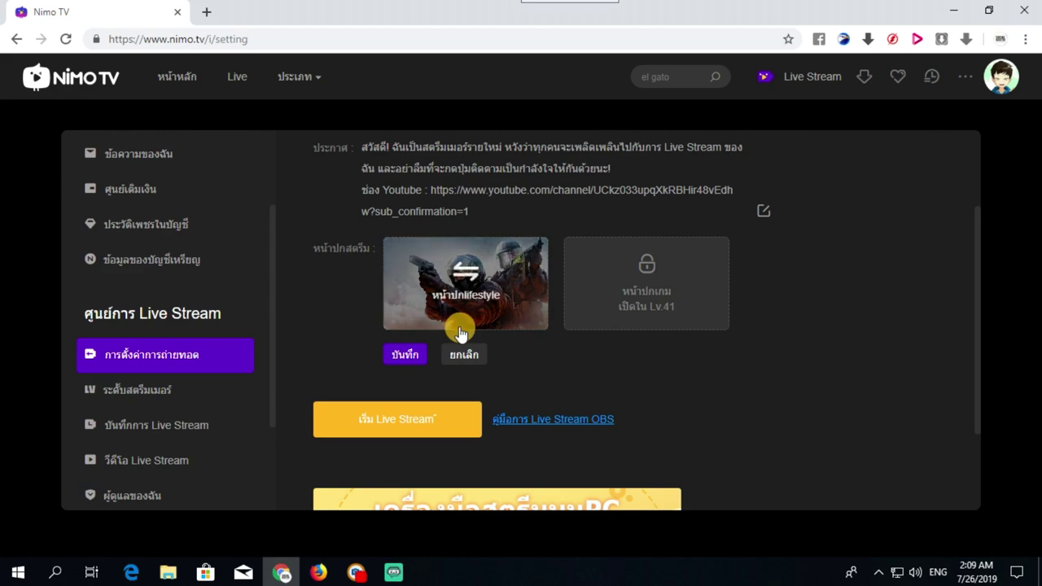
scroll(854, 318, up, 2)
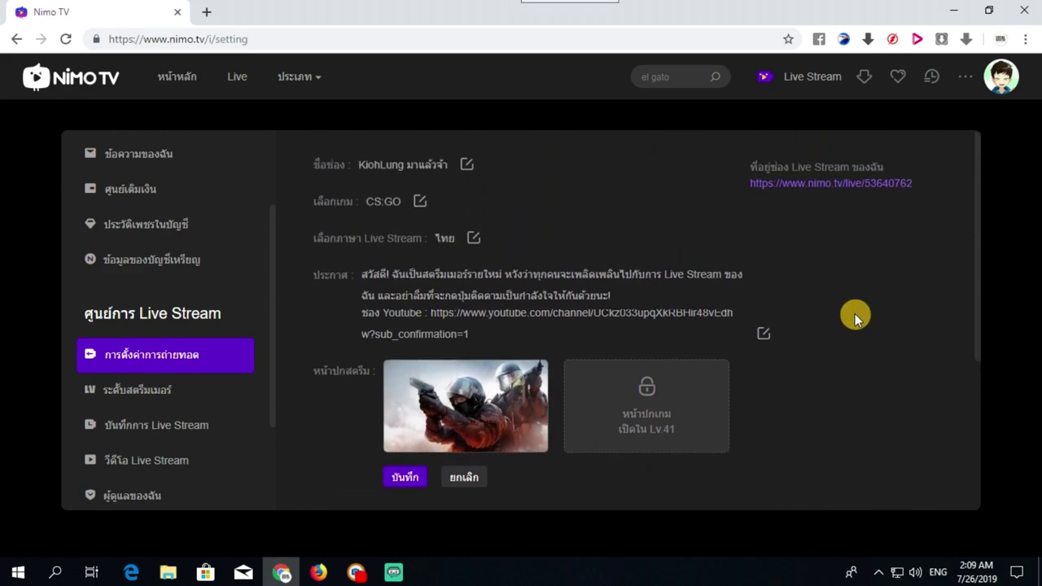
scroll(854, 318, down, 2)
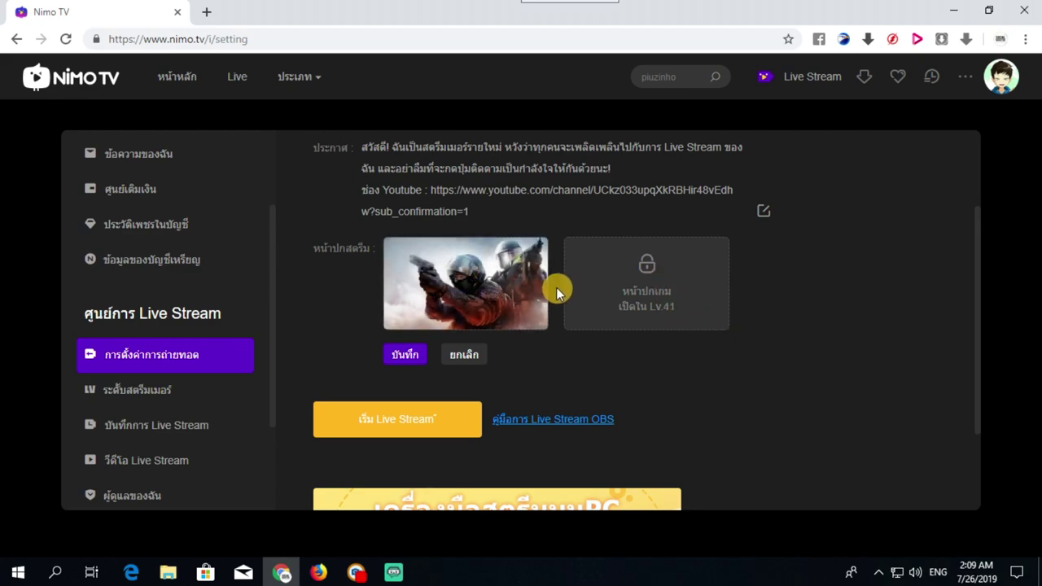
scroll(558, 291, up, 2)
scroll(676, 294, down, 2)
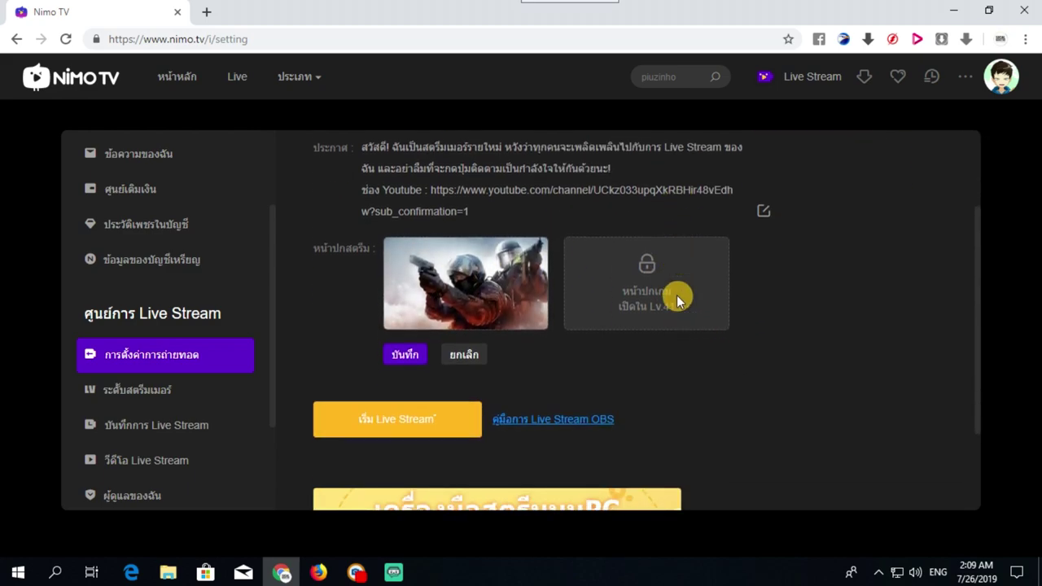
Start the Live Stream on Nimo TV and bring up the Line1 server URL and stream key
click(383, 425)
scroll(427, 376, down, 2)
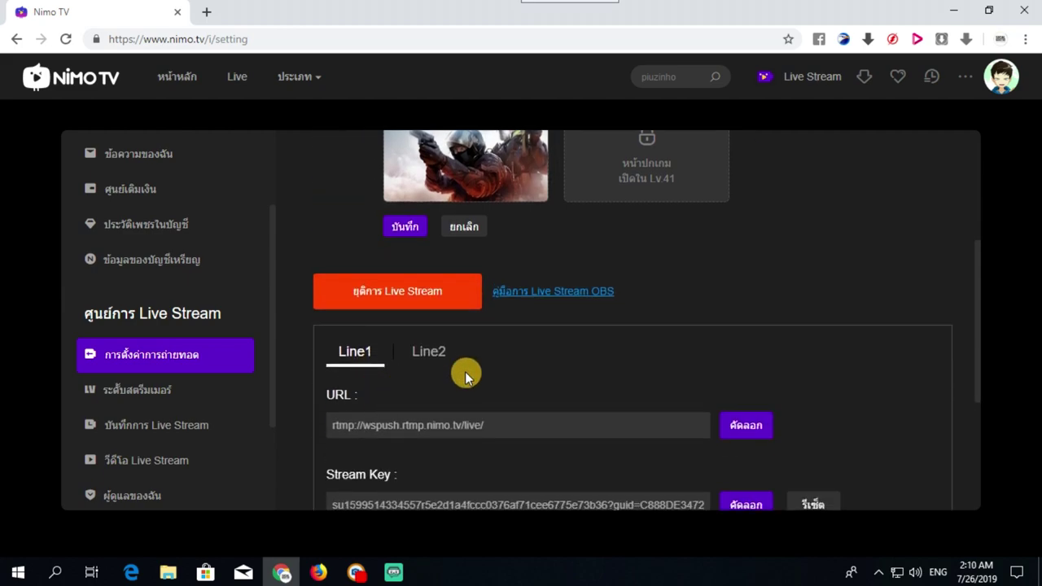
scroll(526, 384, down, 2)
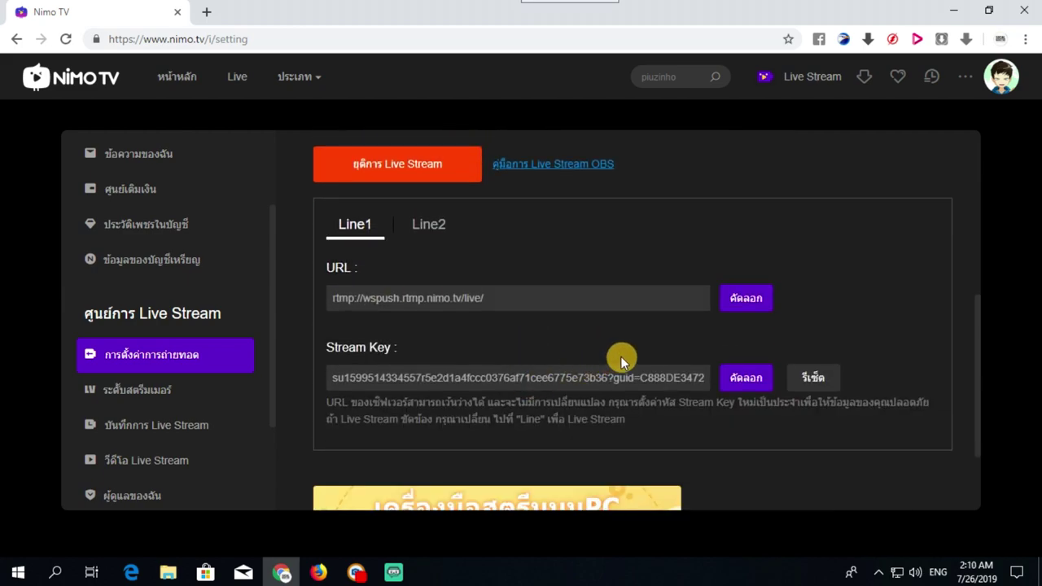
Copy the Line1 server URL rtmp://wspush.rtmp.nimo.tv/live/ into the URL field of the Streamlabs OBS stream settings
click(735, 314)
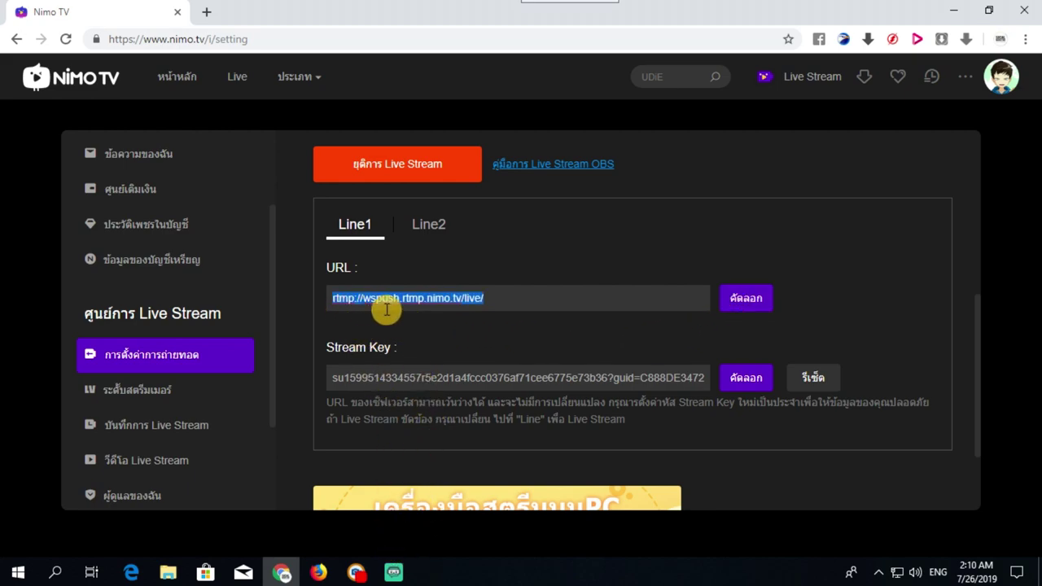
mouse_move(401, 573)
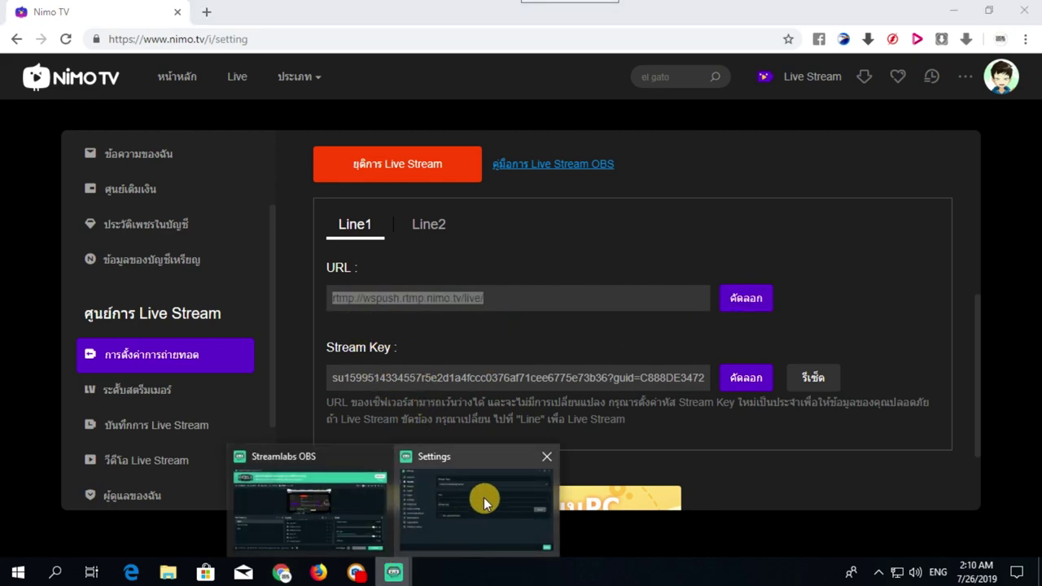
click(484, 497)
click(414, 224)
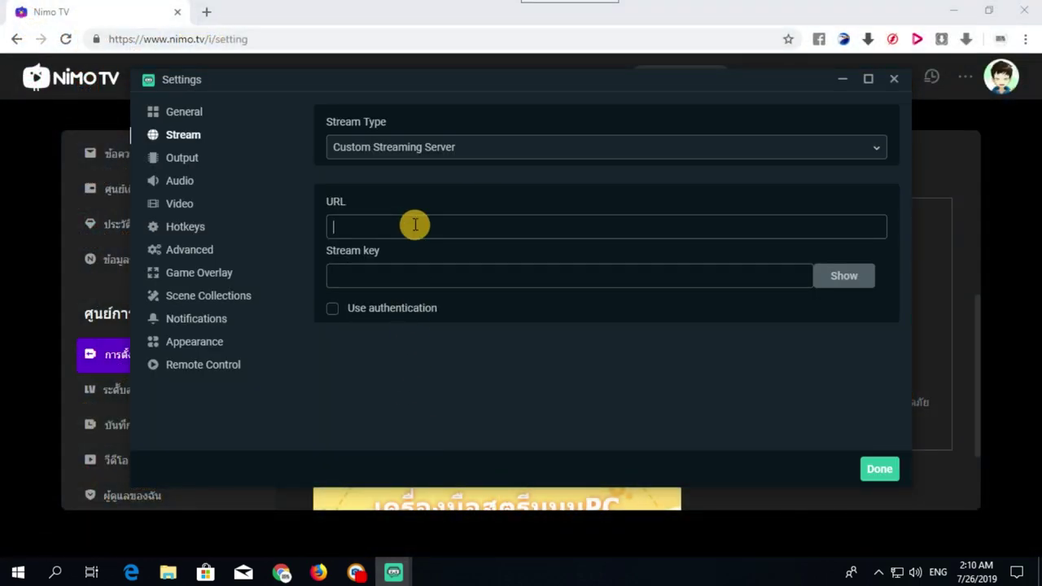
key(ctrl+v)
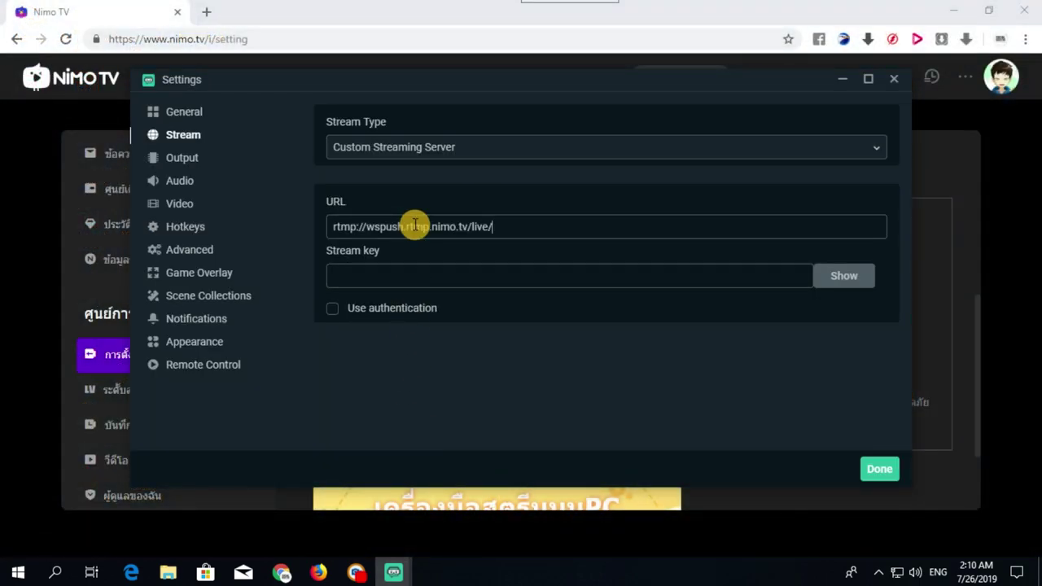
Copy the Line1 stream key from the Nimo TV page into the Streamlabs OBS Stream key field and save the settings
click(430, 274)
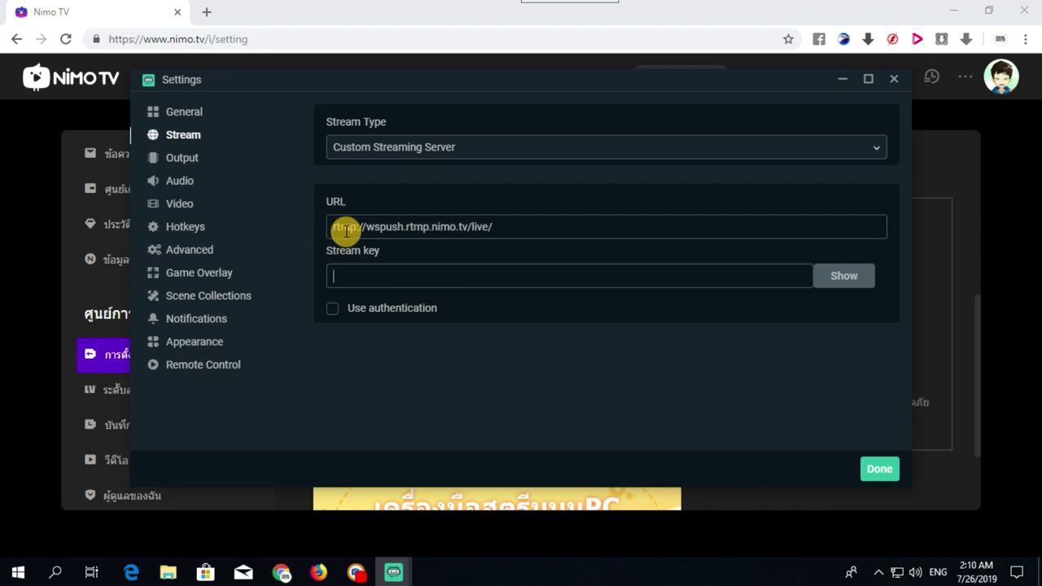
click(318, 570)
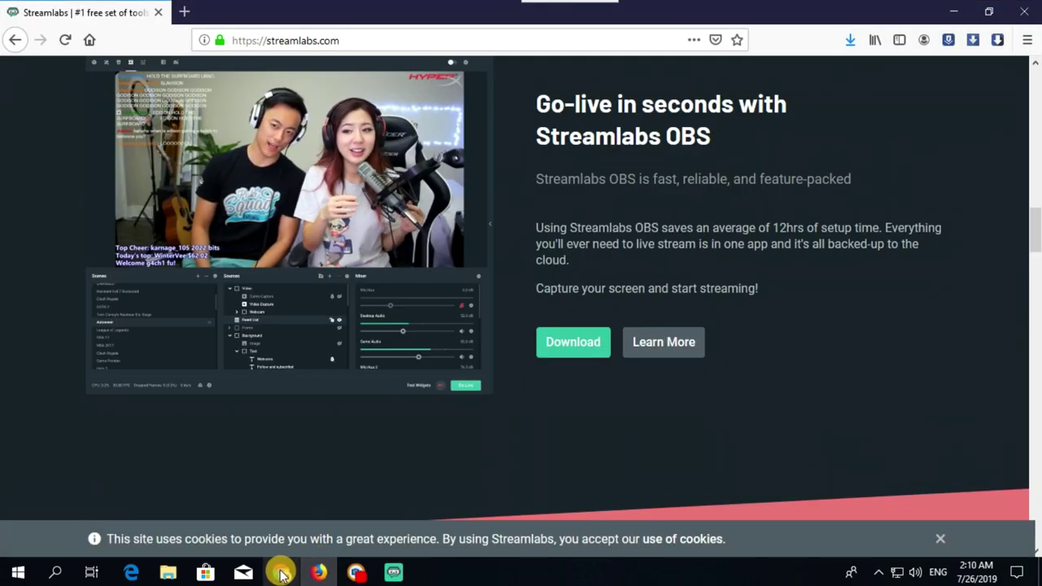
click(282, 572)
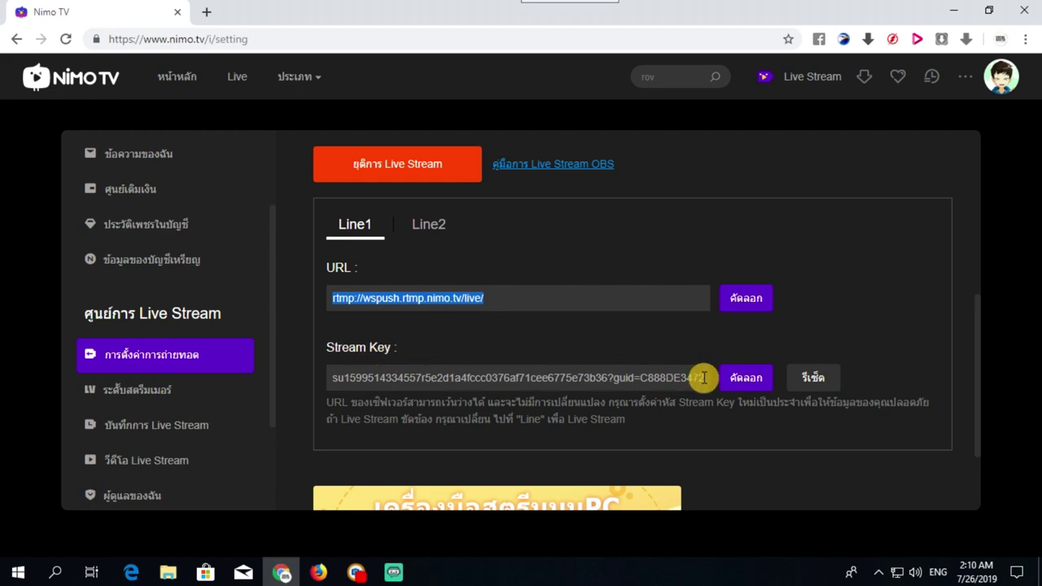
click(731, 387)
click(730, 388)
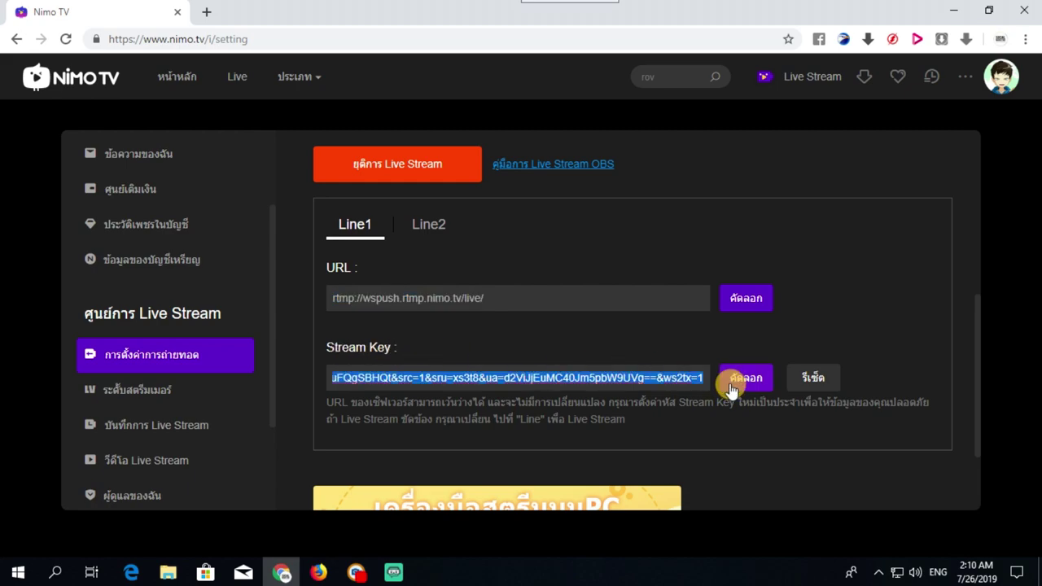
click(398, 571)
click(458, 510)
click(423, 276)
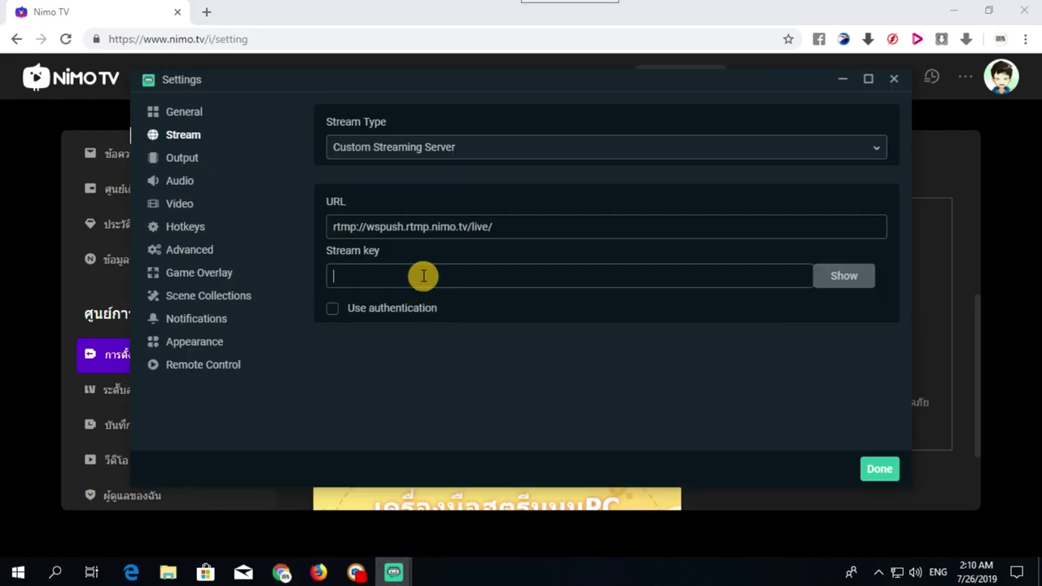
key(ctrl+v)
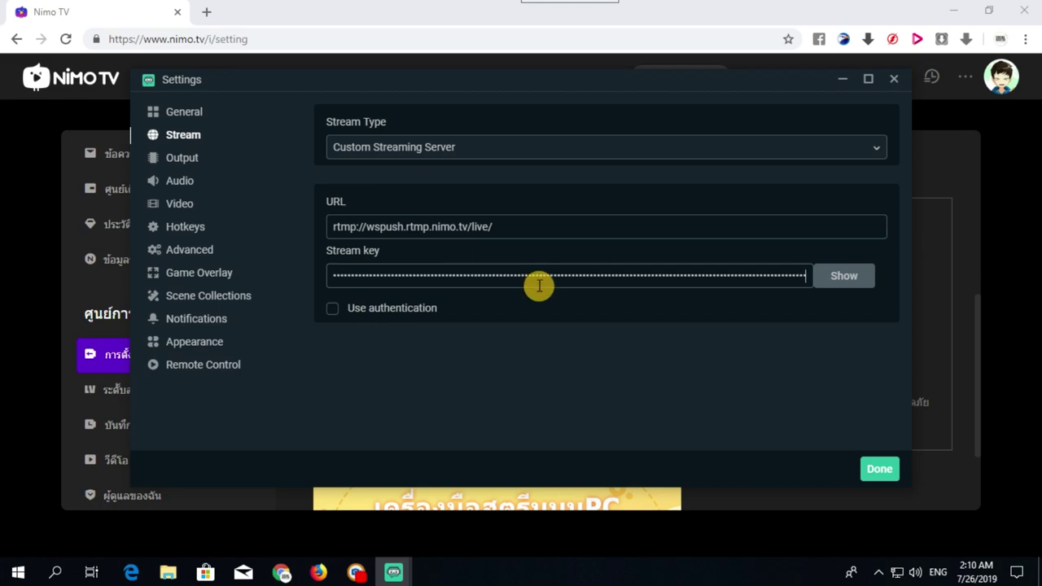
click(877, 470)
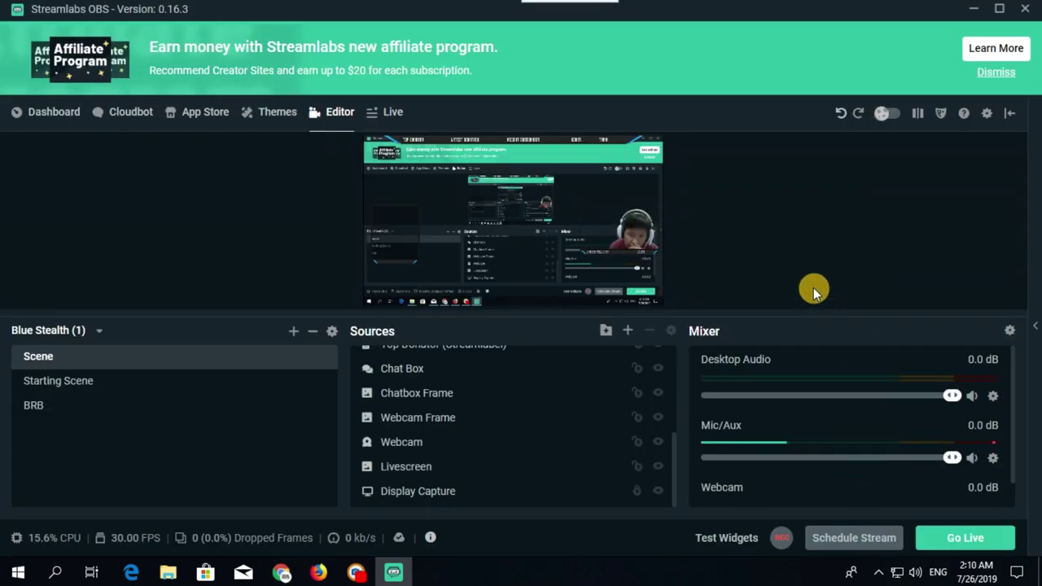
Reopen the settings and choose Simple as the output mode in the Output settings
click(987, 115)
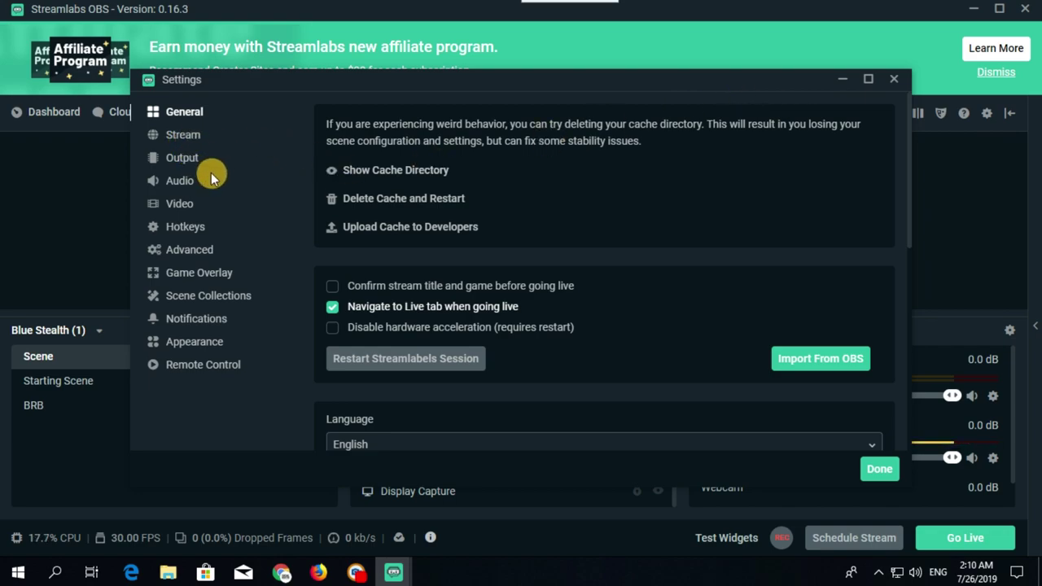
click(176, 157)
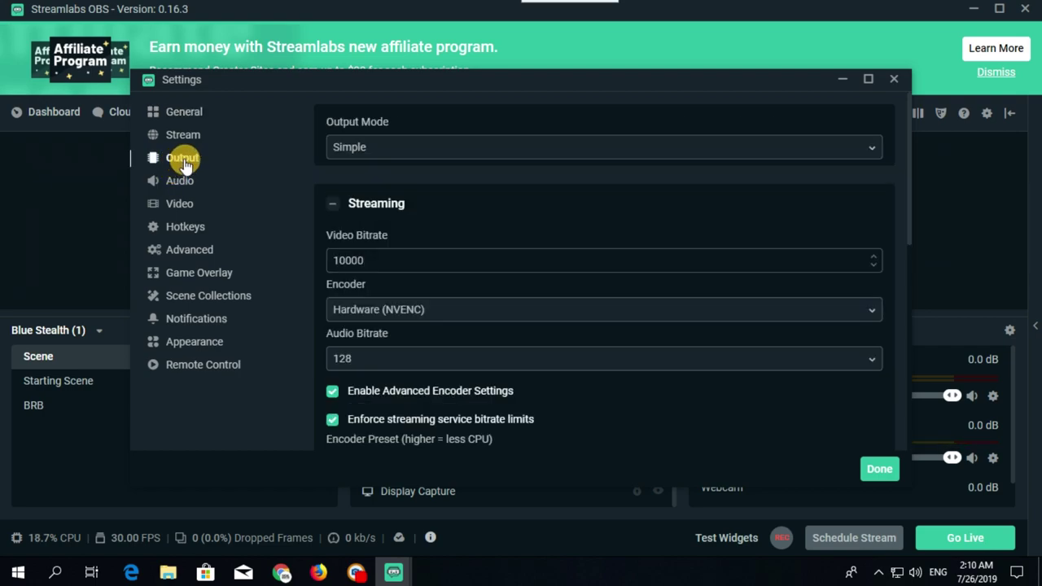
click(346, 147)
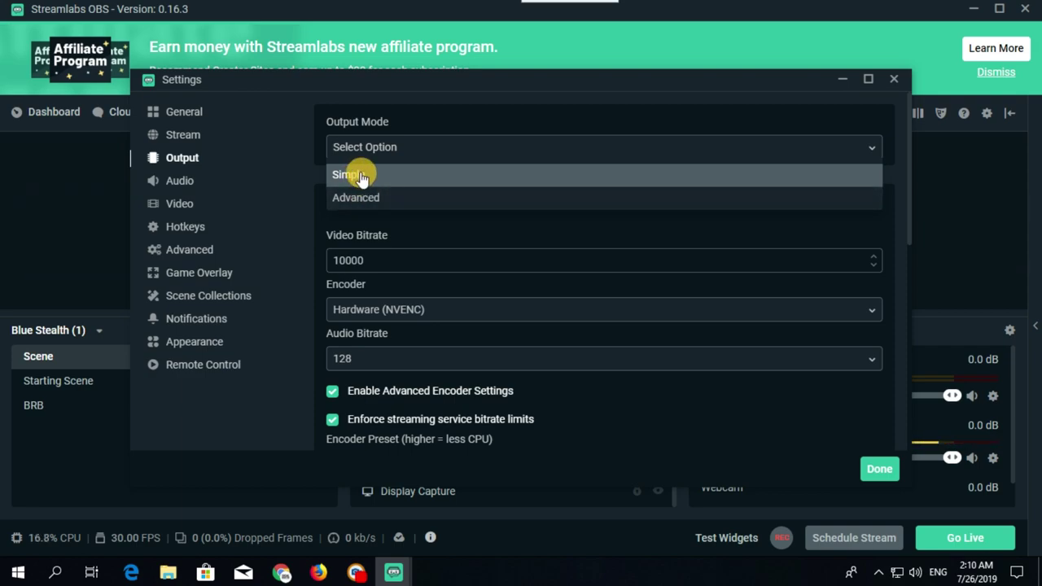
click(396, 178)
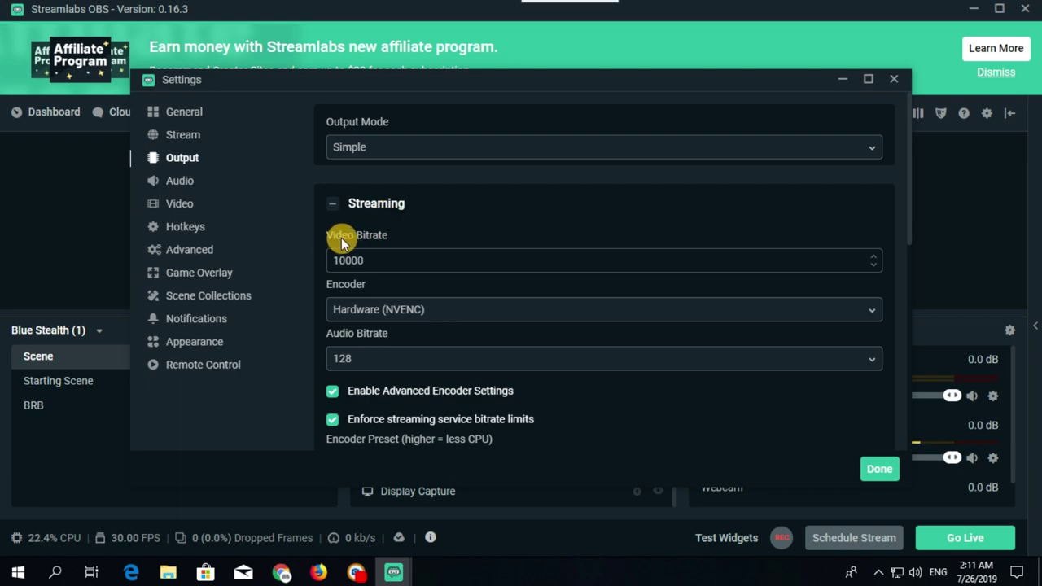
Review the streaming video bitrate and choose Hardware (NVENC) as the encoder
double_click(335, 261)
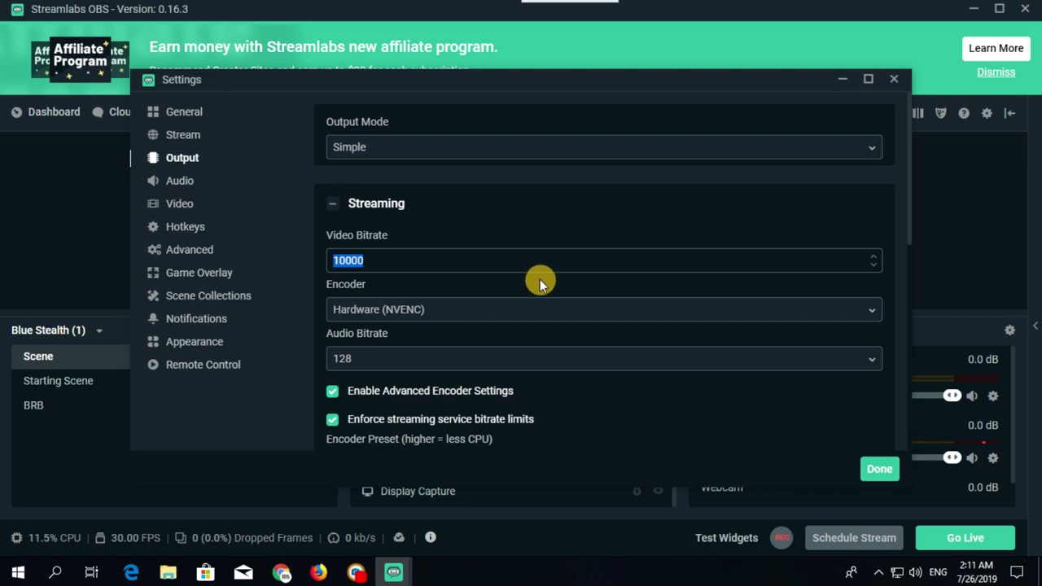
drag(650, 78, 647, 57)
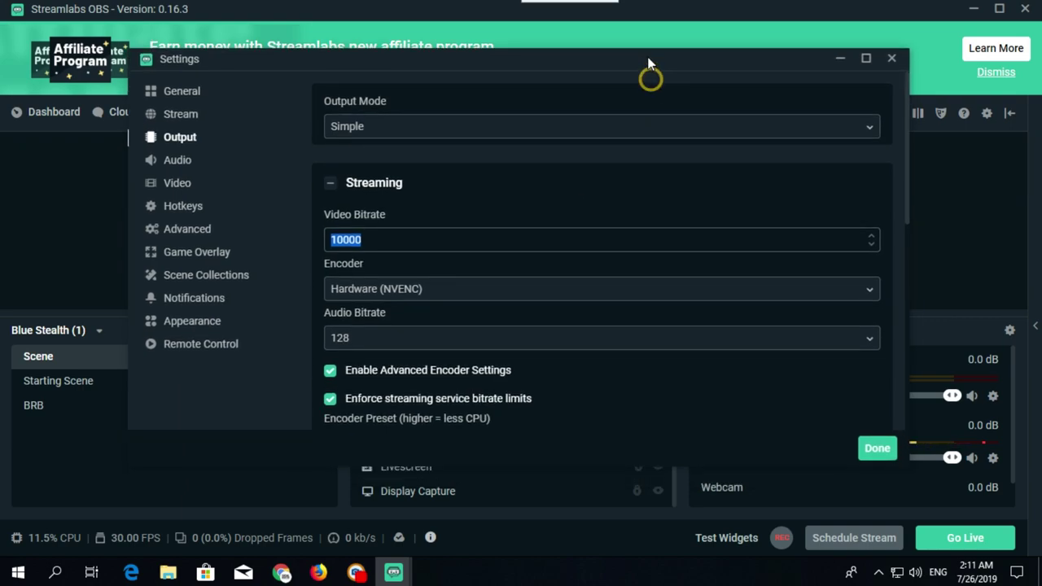
click(343, 238)
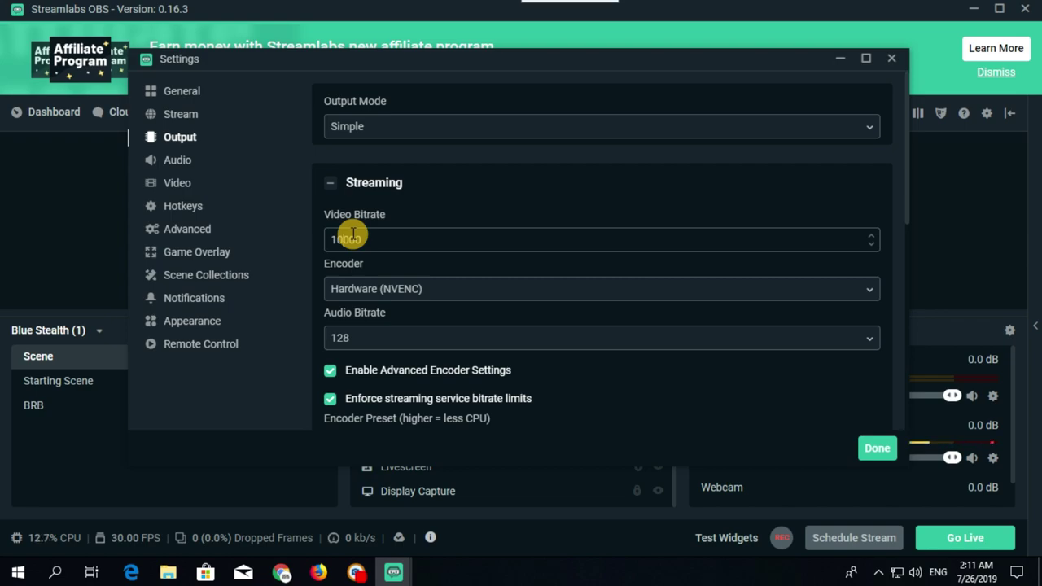
double_click(346, 243)
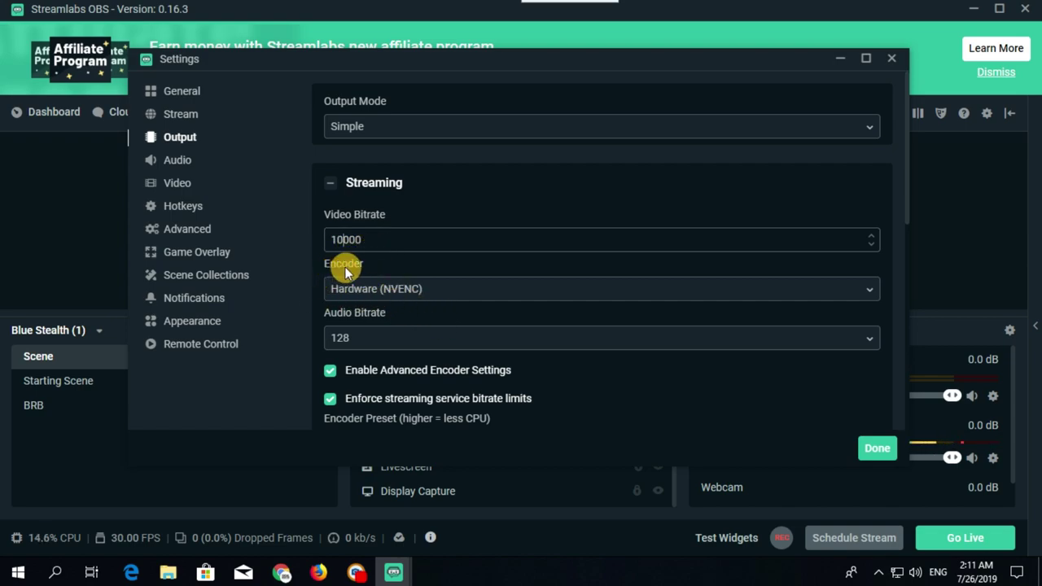
click(370, 293)
click(389, 281)
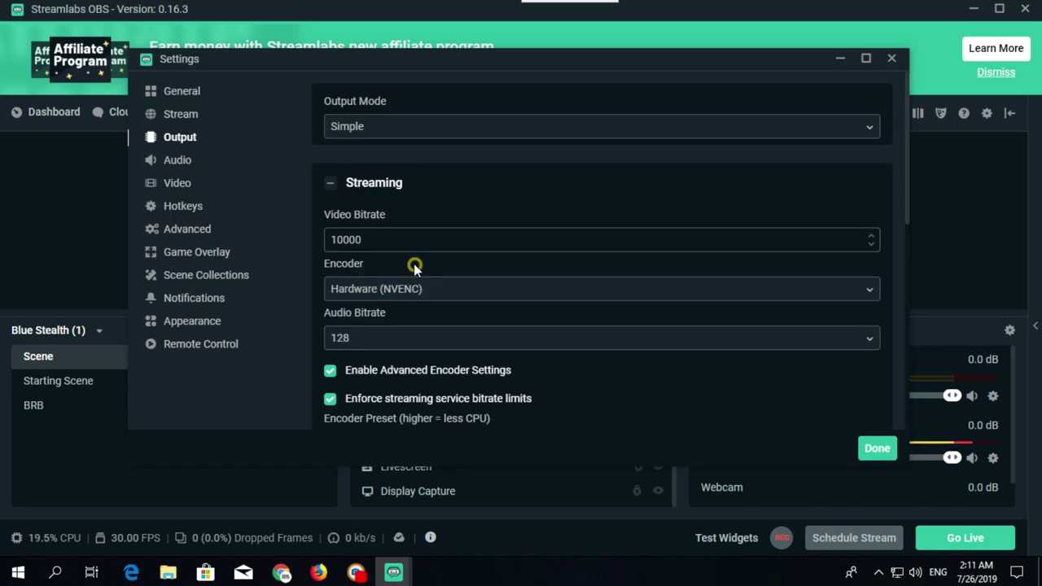
click(390, 301)
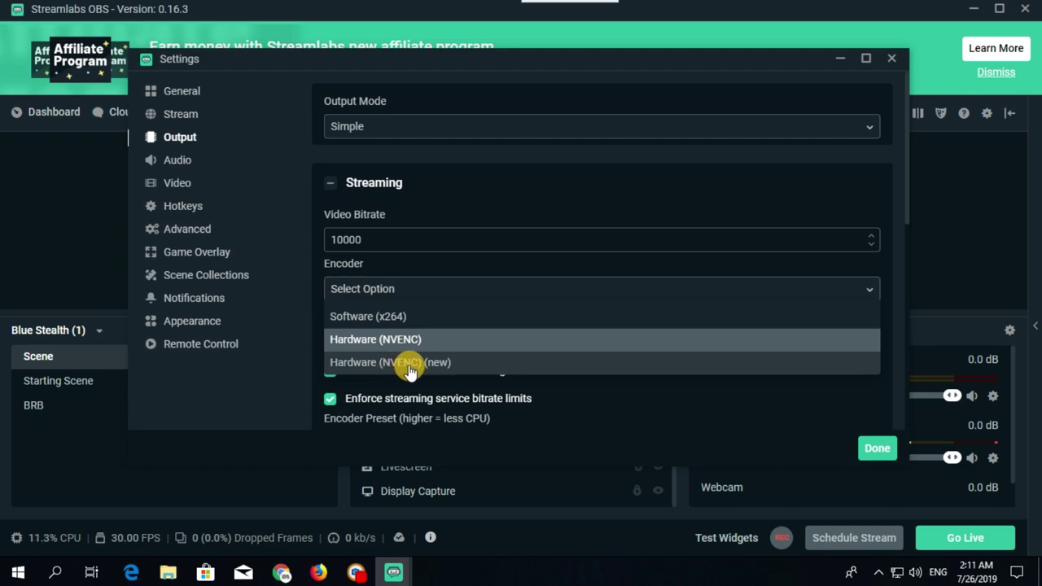
click(452, 340)
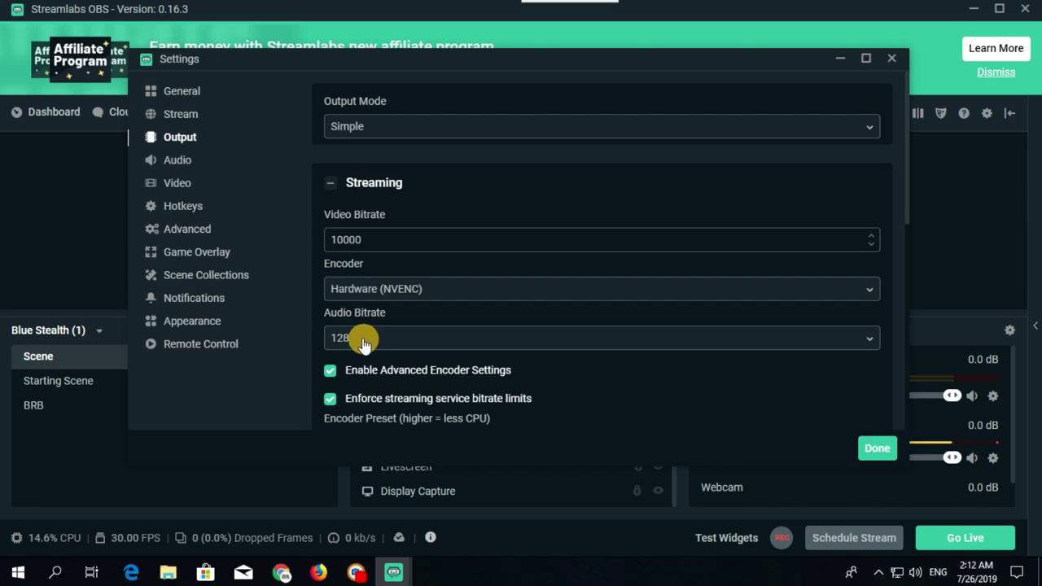
Choose Max Quality as the encoder preset for streaming
scroll(505, 342, down, 3)
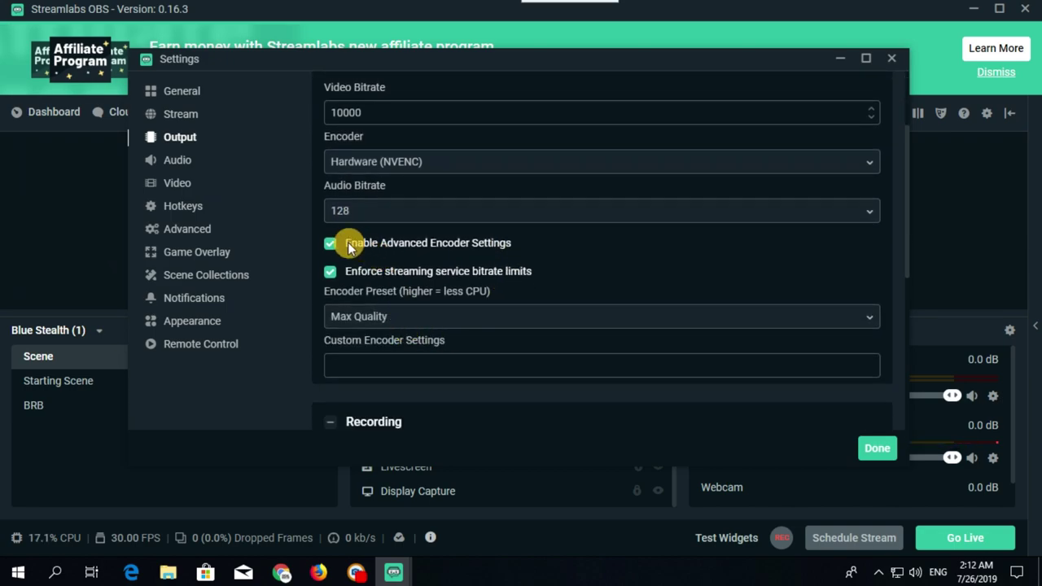
click(345, 325)
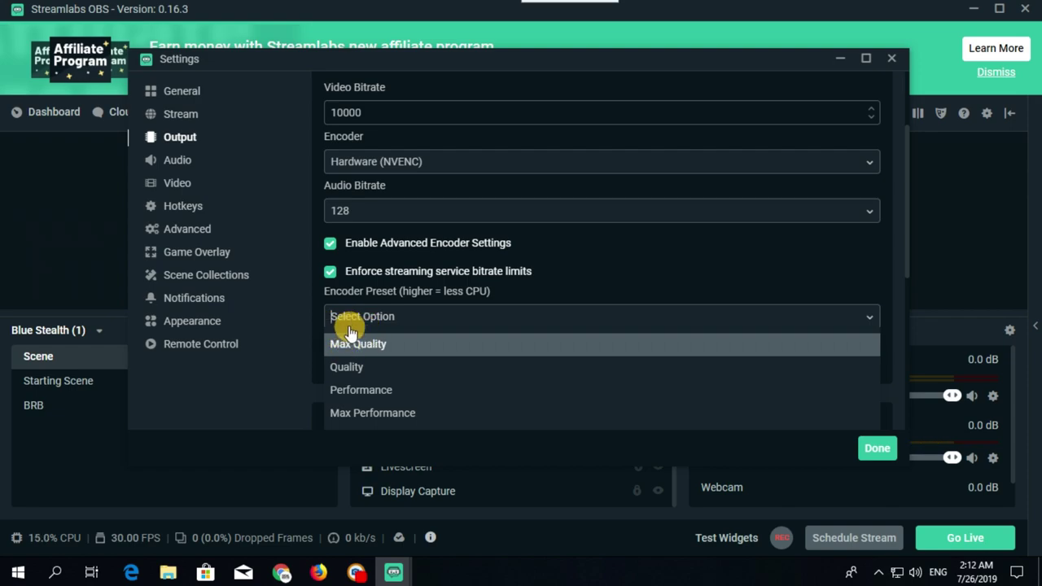
click(358, 344)
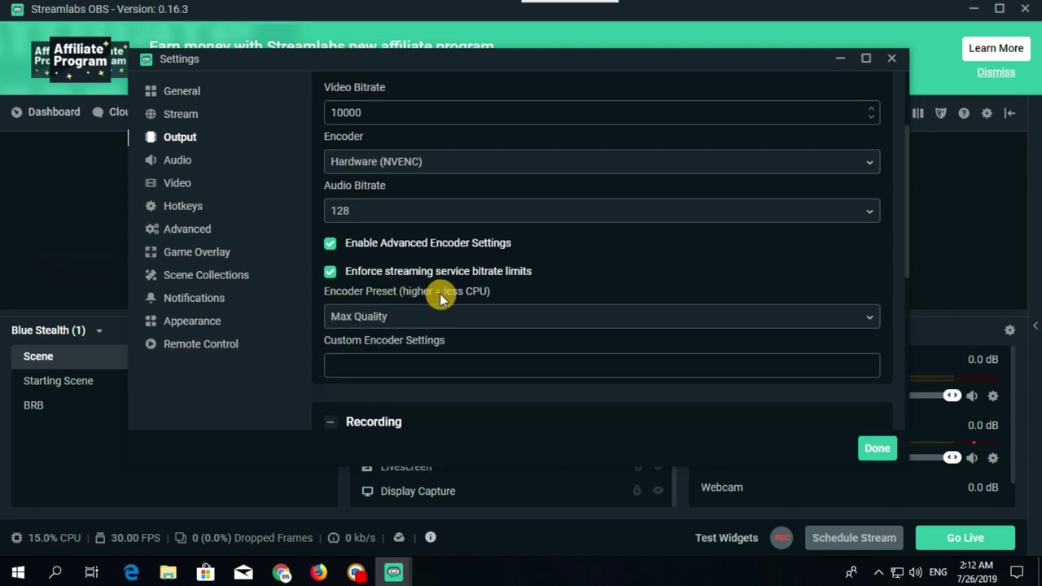
click(574, 274)
scroll(575, 274, down, 2)
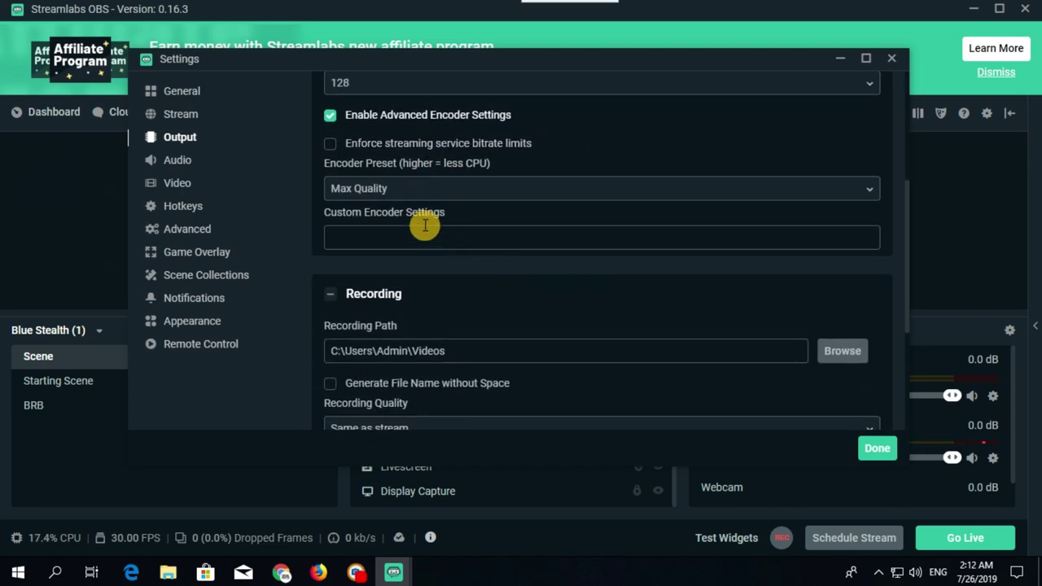
click(330, 144)
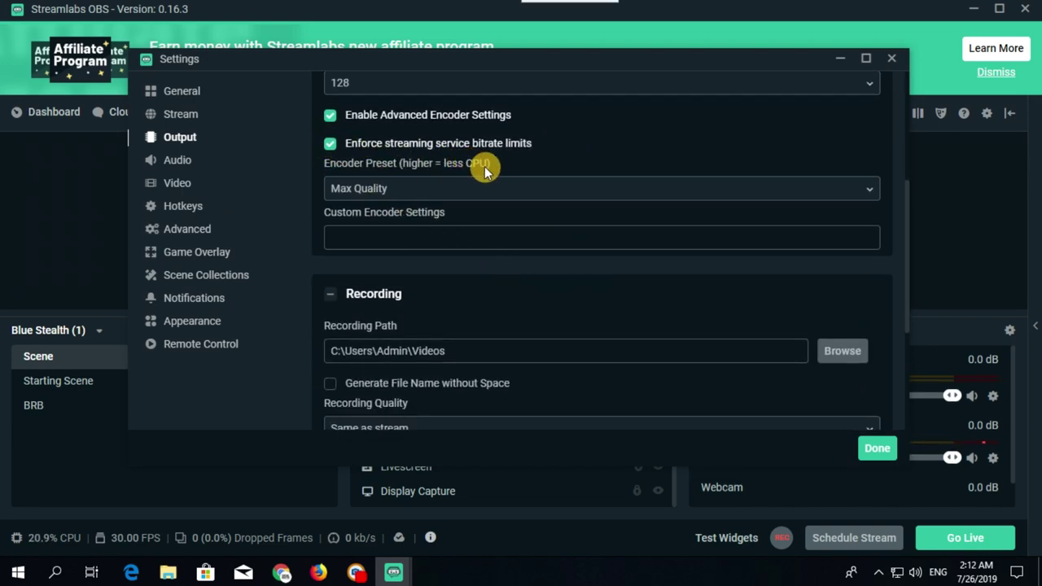
scroll(467, 245, down, 2)
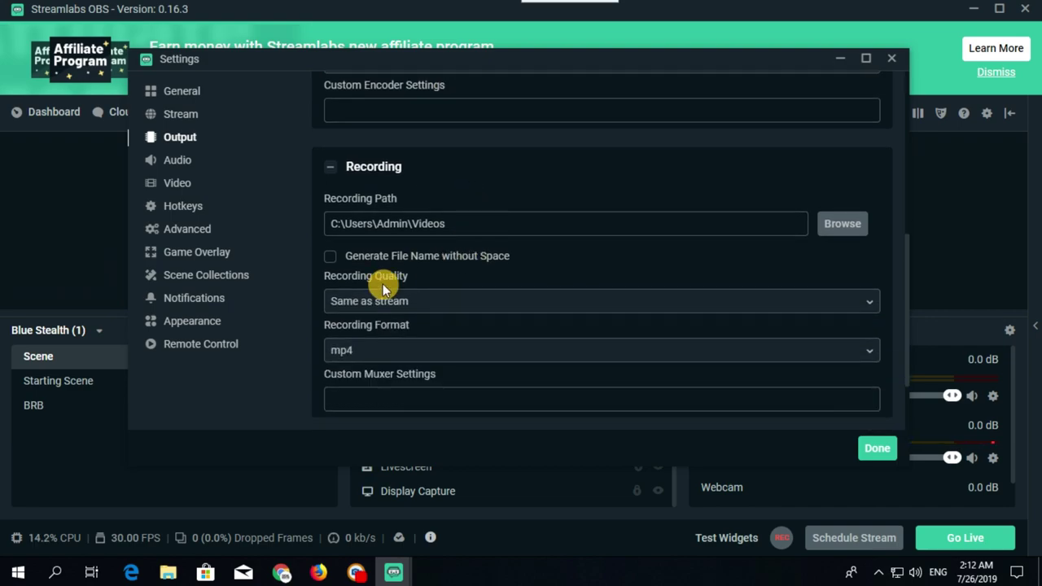
Choose 1280x720 as the base (canvas) resolution in the Video settings
click(181, 186)
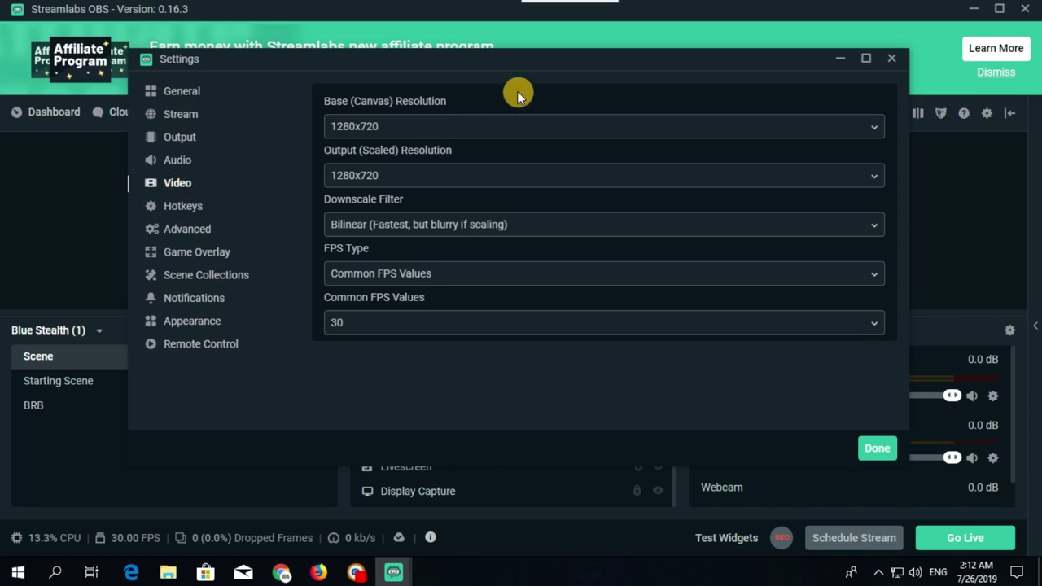
drag(550, 57, 557, 87)
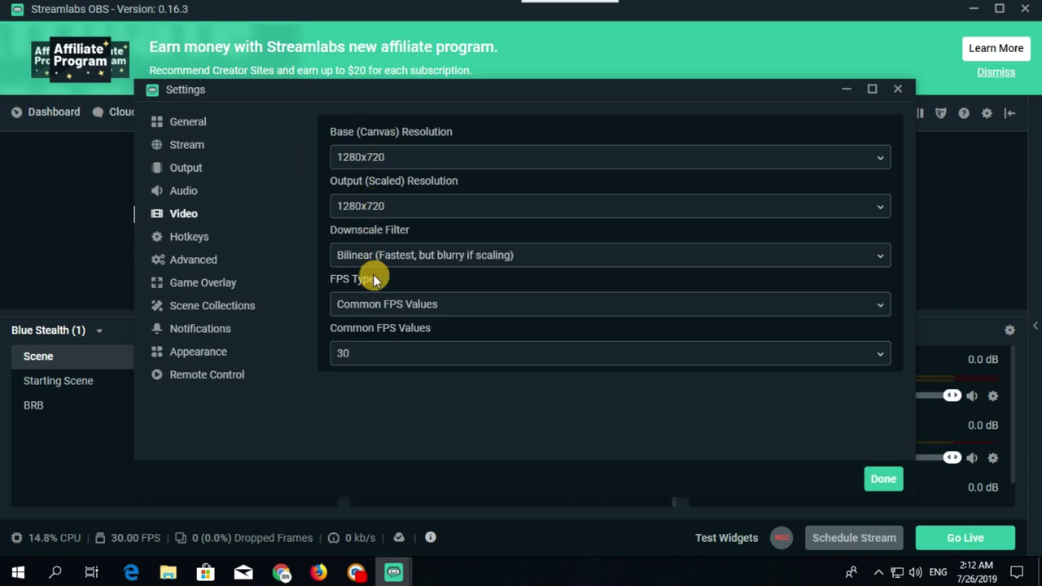
click(385, 163)
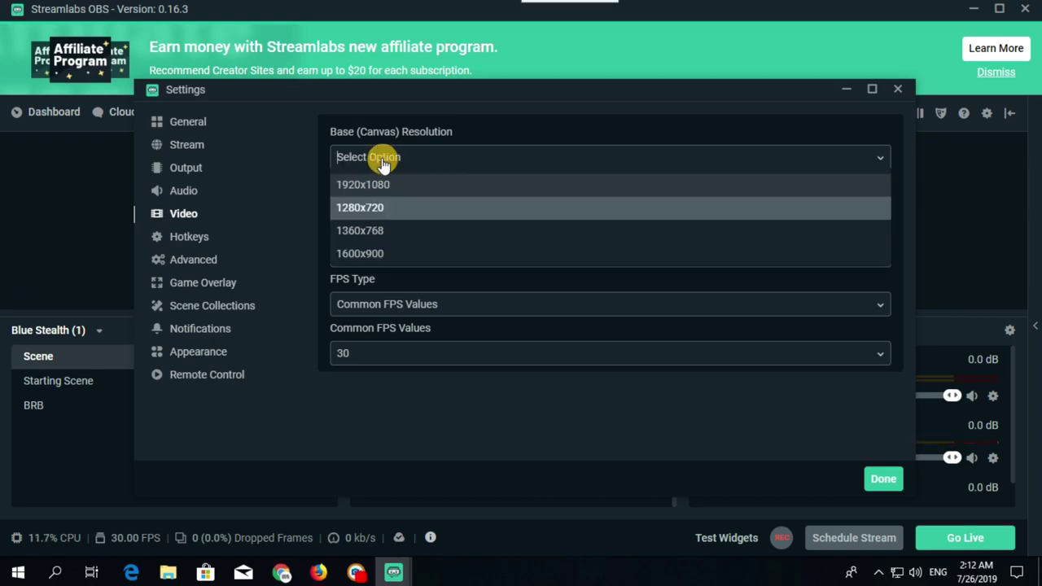
click(376, 213)
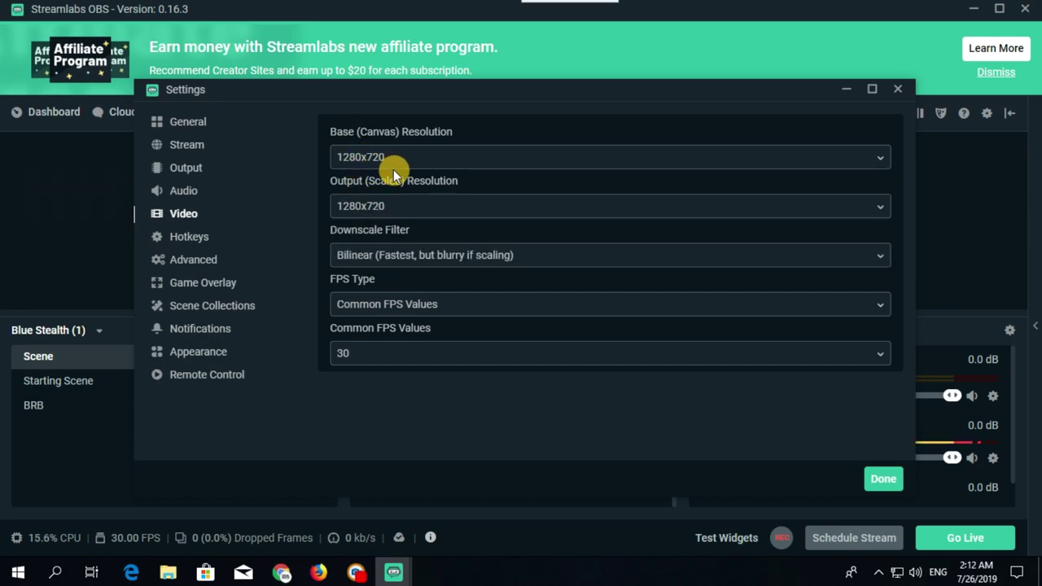
click(393, 167)
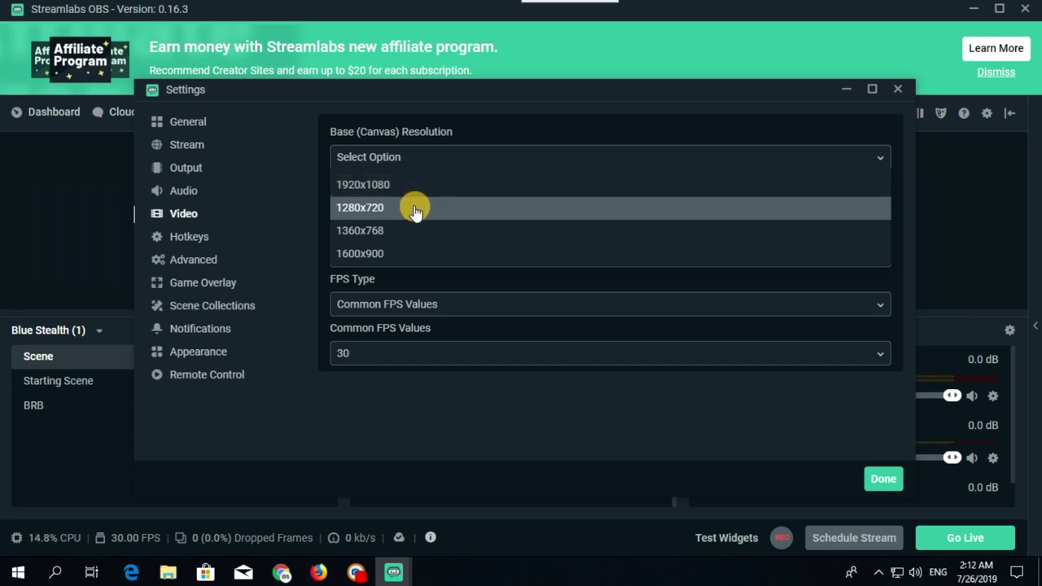
click(415, 210)
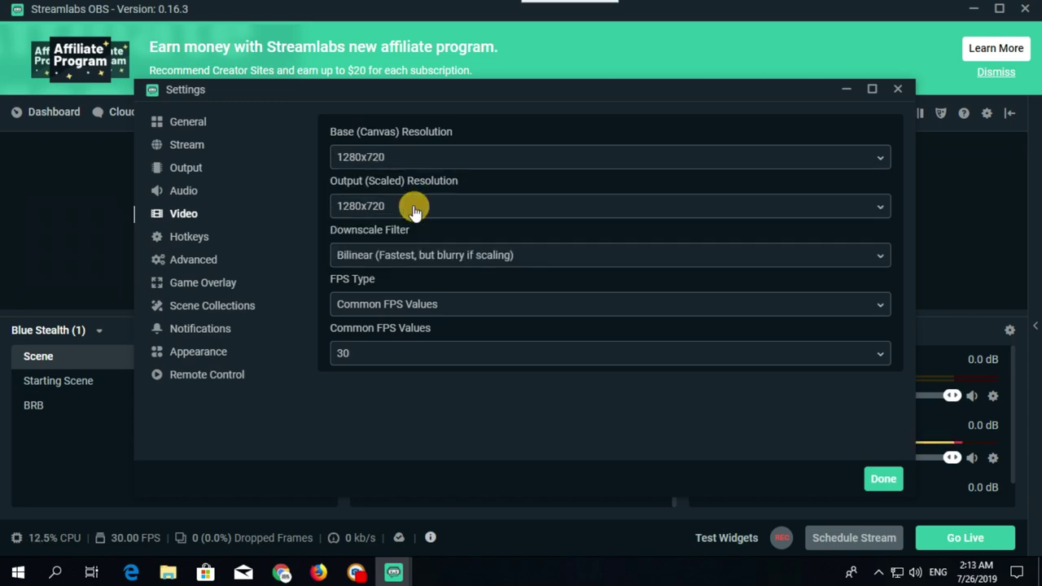
click(396, 162)
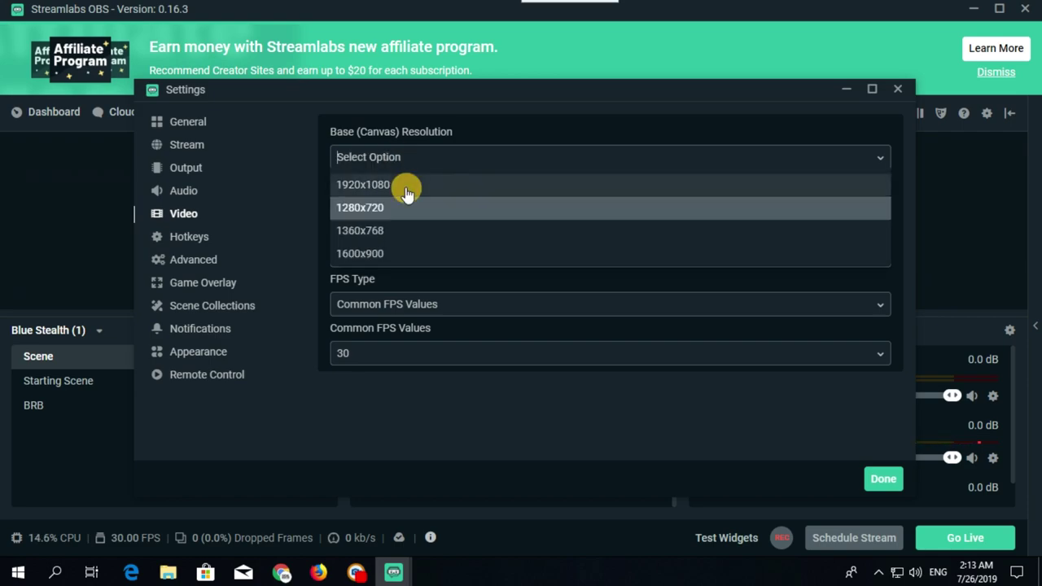
click(475, 129)
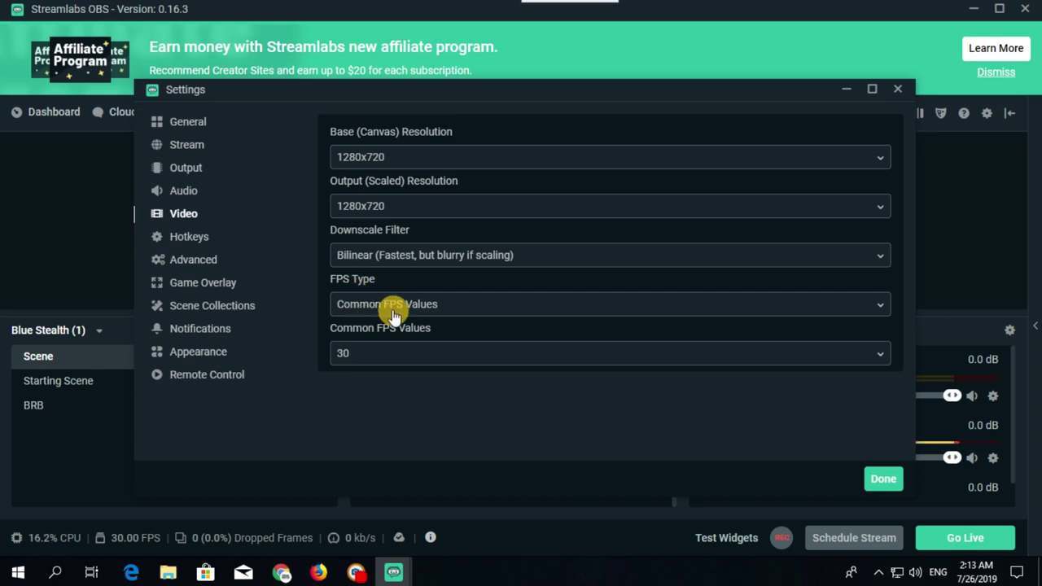
Choose 30 as the common FPS value for the video
click(372, 355)
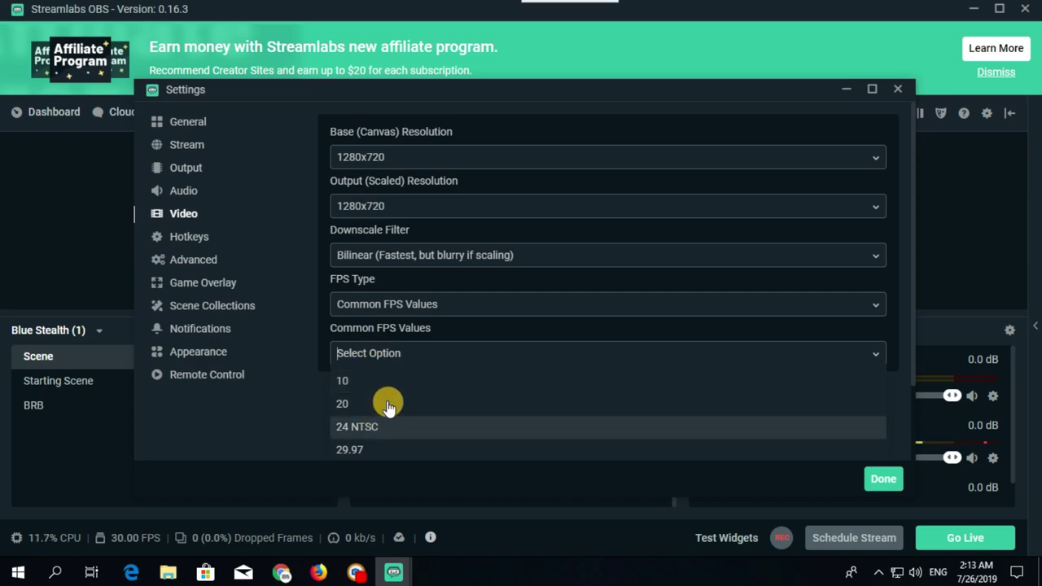
scroll(399, 403, down, 2)
click(380, 384)
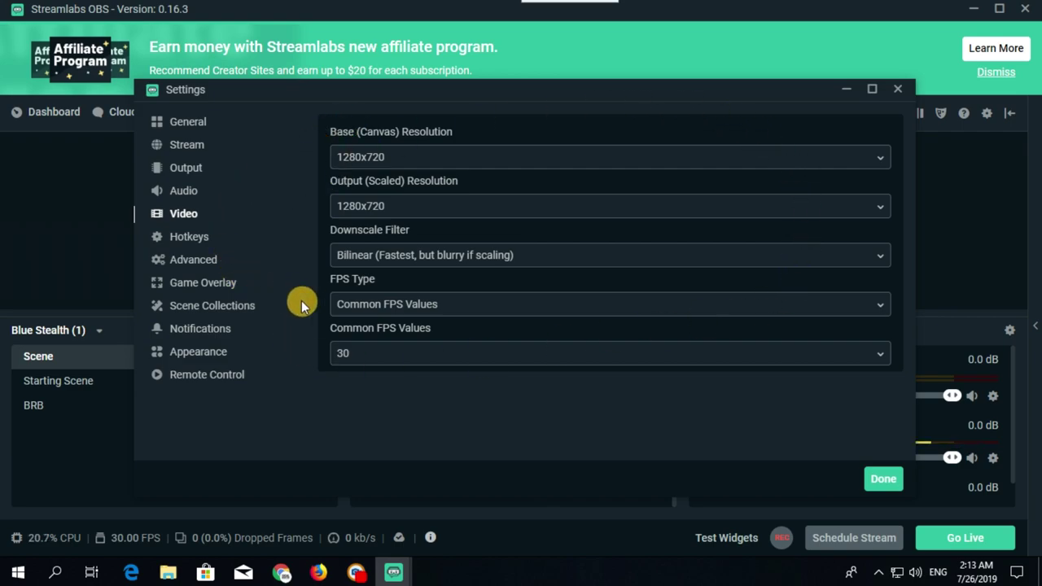
Assign F7 as the hotkey for both Start Streaming and Stop Streaming, and finish the settings
click(189, 236)
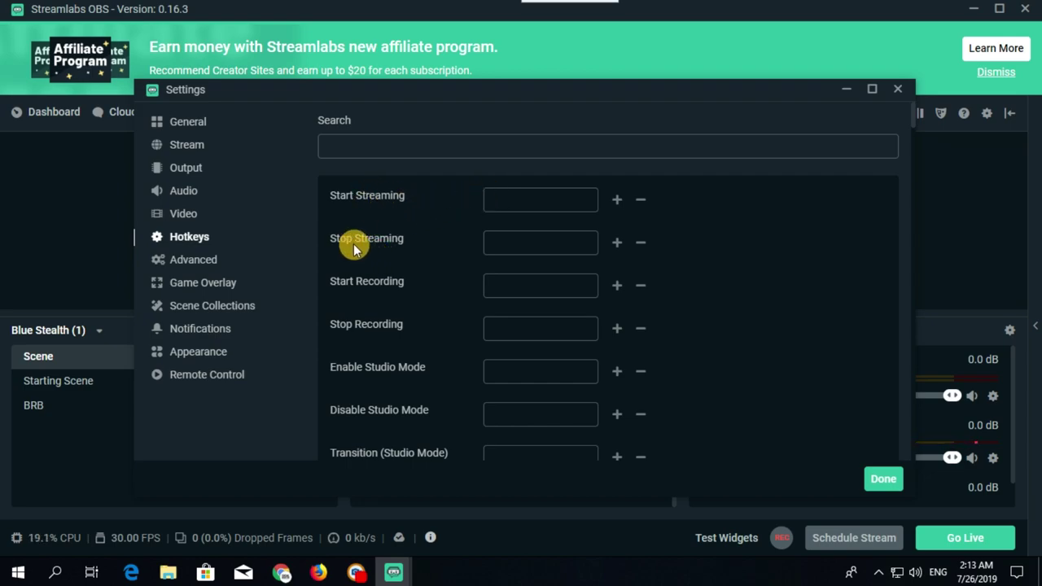
click(530, 203)
click(533, 240)
click(528, 204)
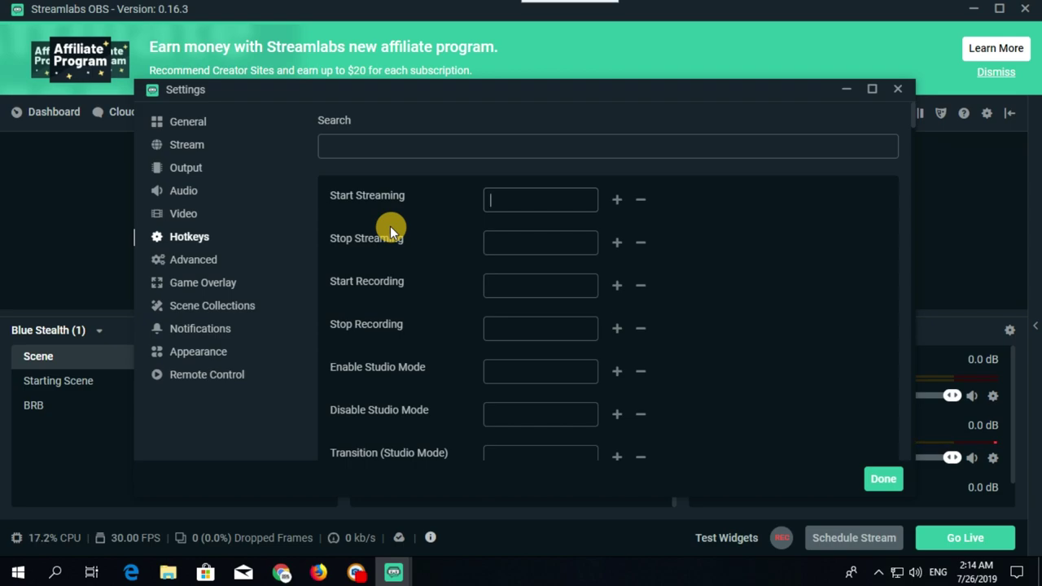
key(F7)
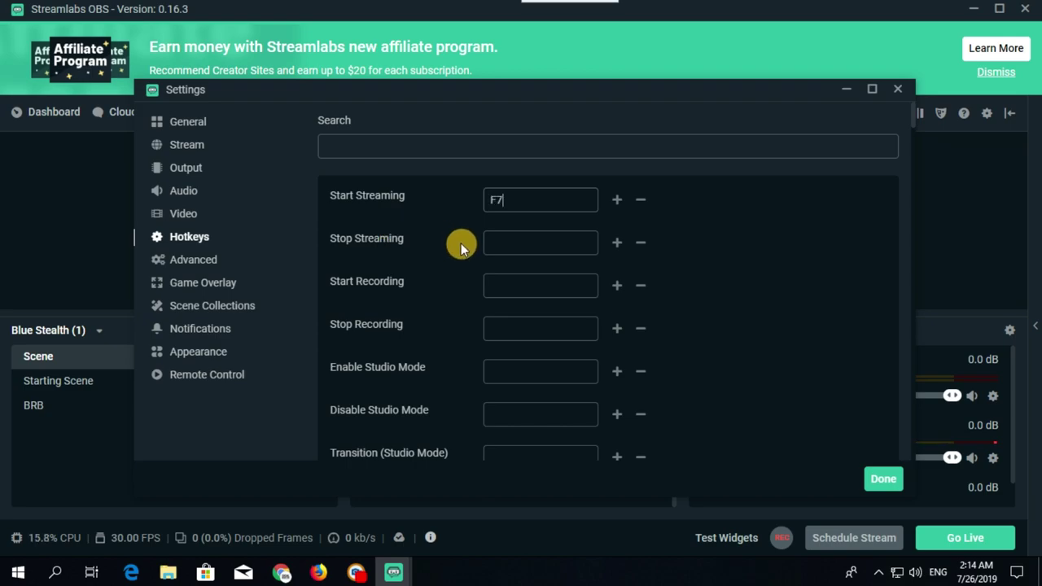
click(500, 241)
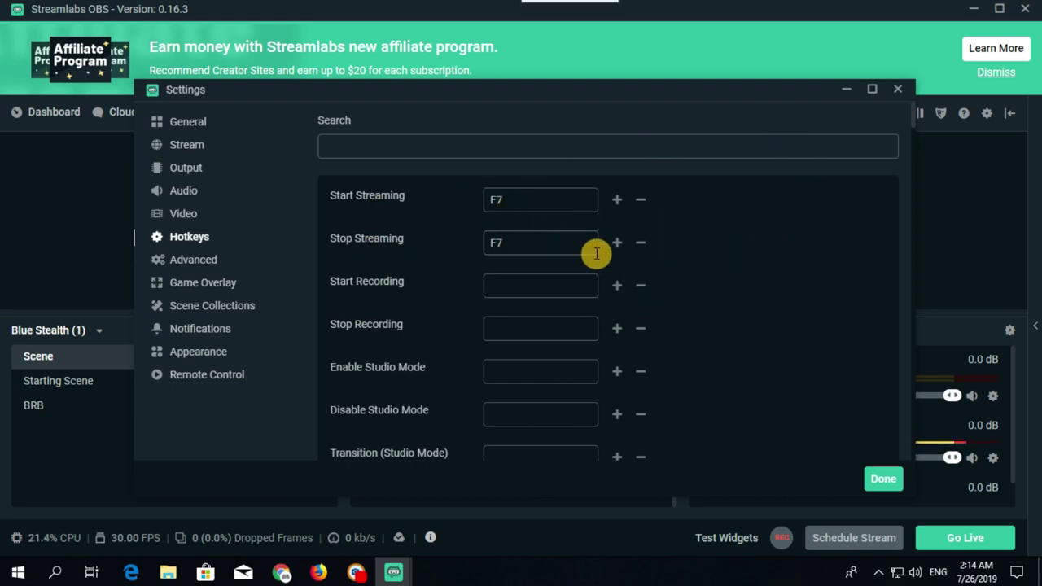
click(878, 482)
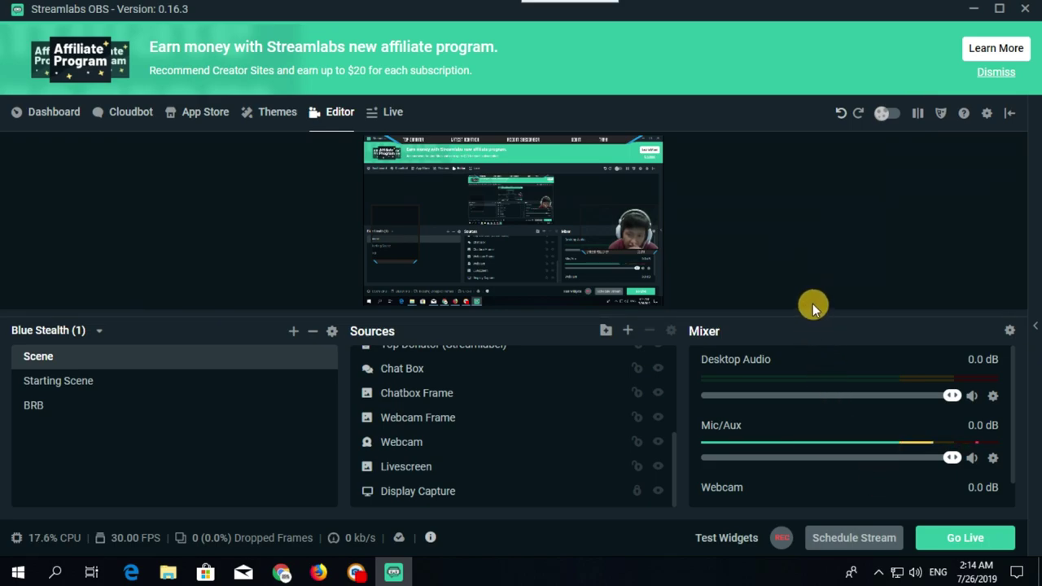
Restore the Streamlabs OBS window from full screen and move it off the desktop to clear the display
click(1001, 10)
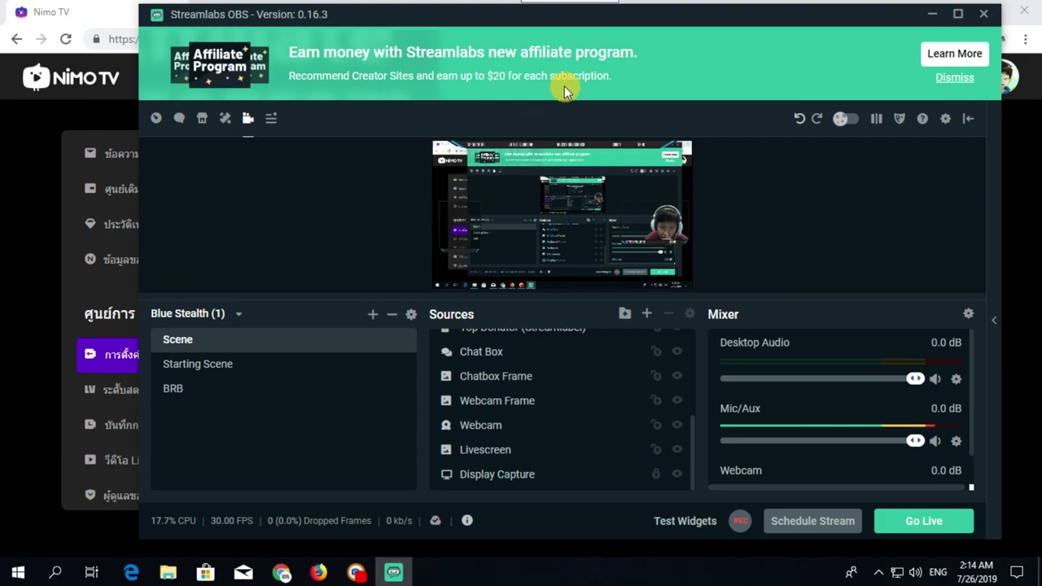
drag(773, 16, 309, 31)
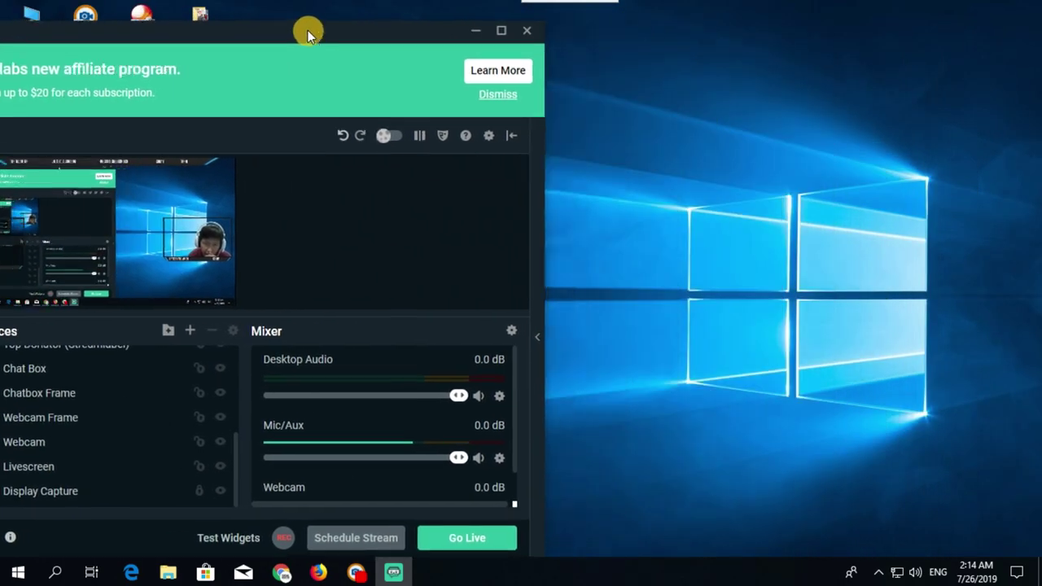
click(458, 28)
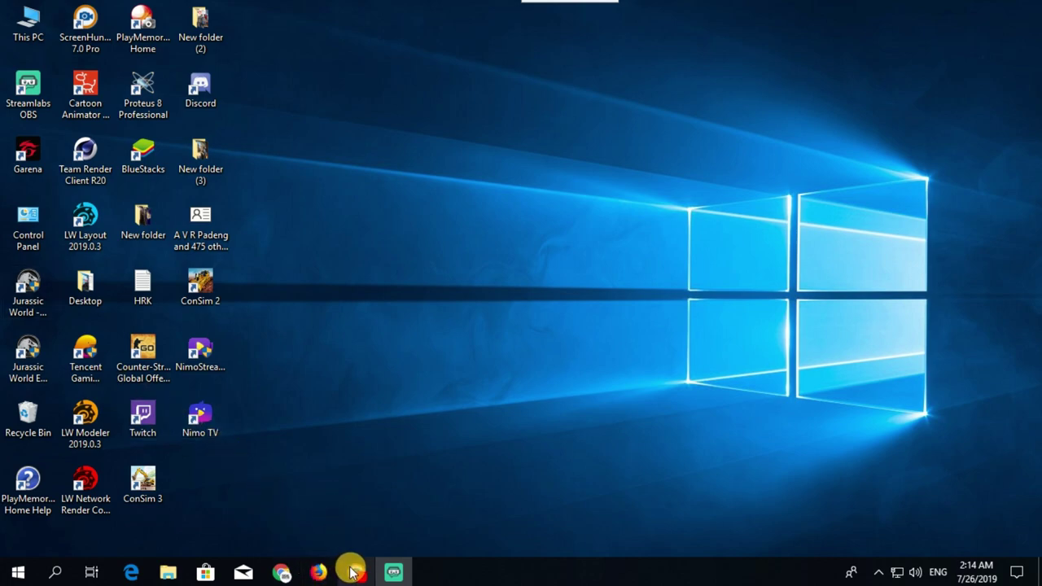
Close the Firefox Streamlabs page and the Chrome Nimo TV page, keeping the Streamlabs OBS window out of view
mouse_move(317, 569)
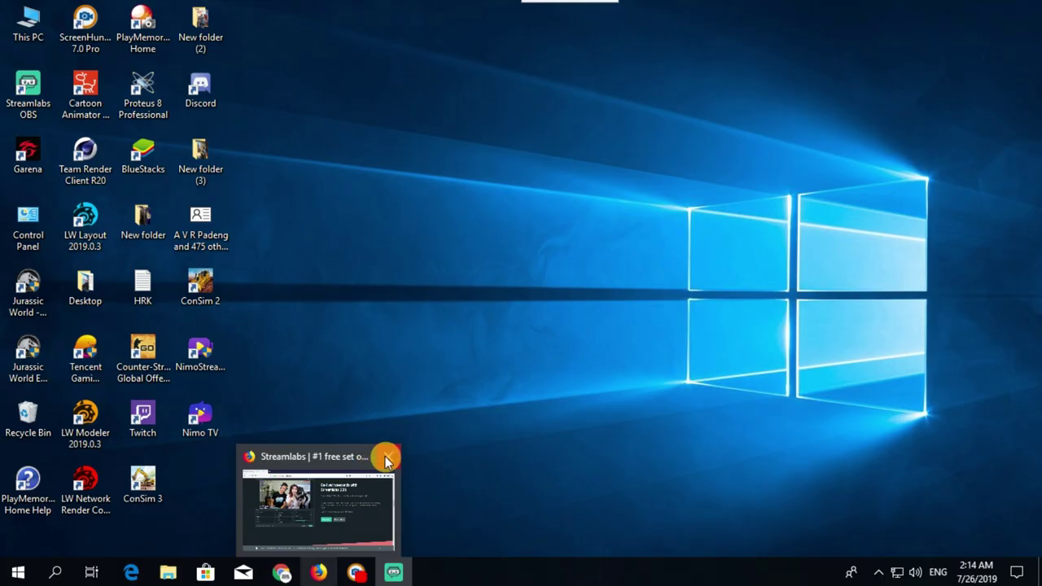
click(387, 459)
click(308, 573)
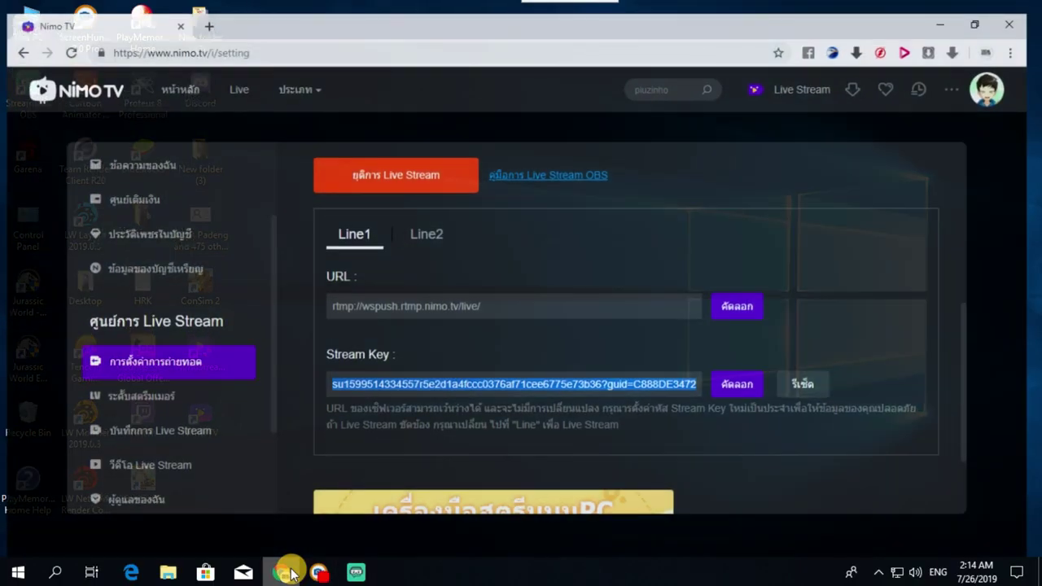
click(1022, 11)
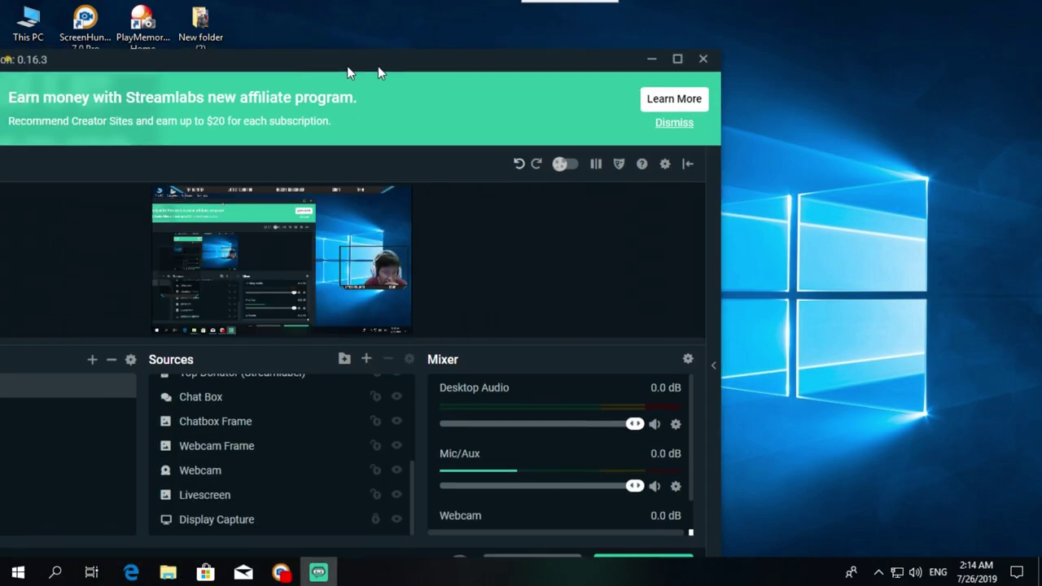
drag(689, 23, 0, 35)
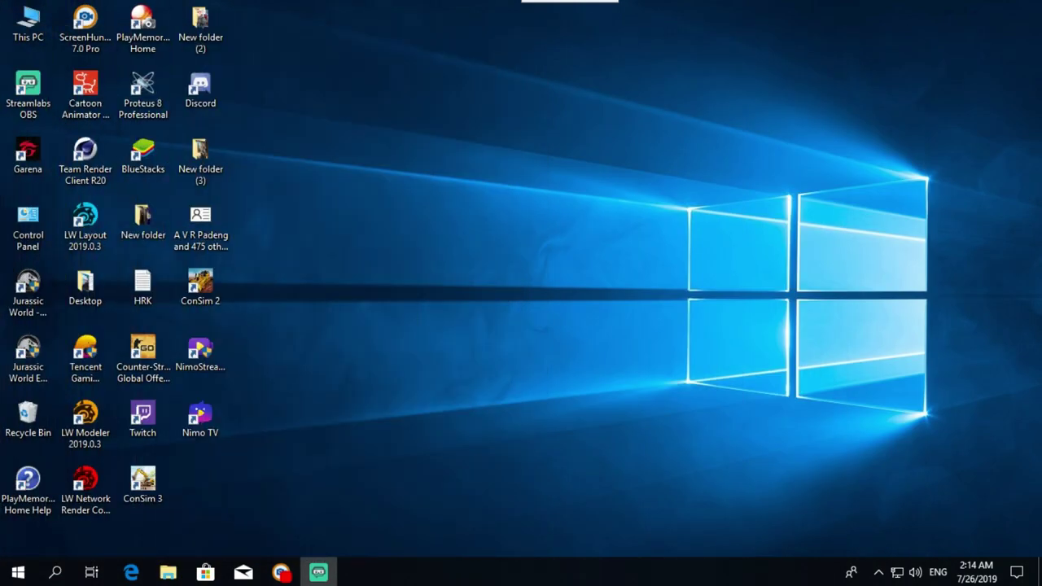
Launch Counter-Strike: Global Offensive and start a Casual official matchmaking search for Defusal Group Delta
double_click(143, 355)
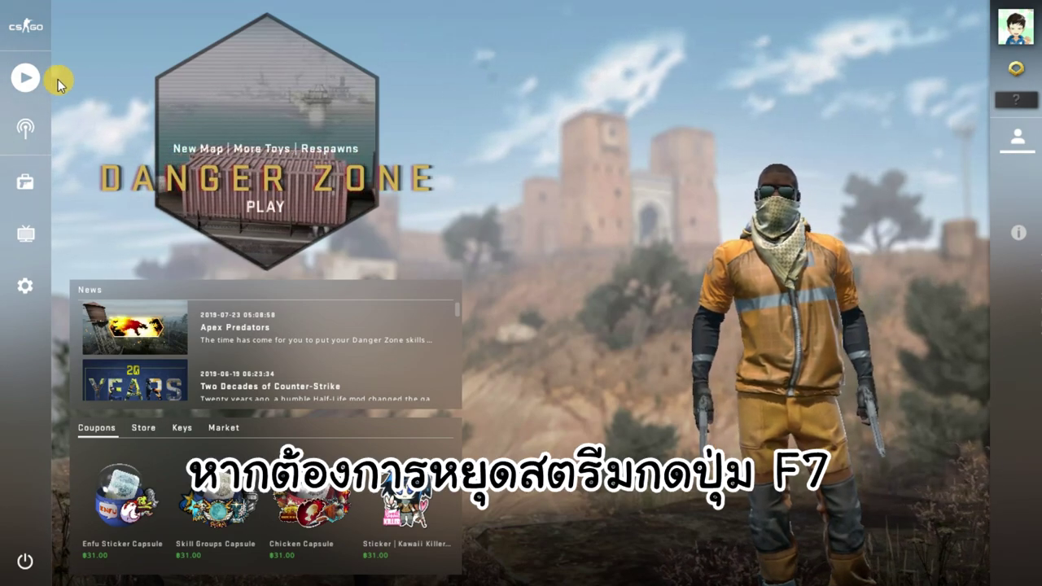
click(25, 77)
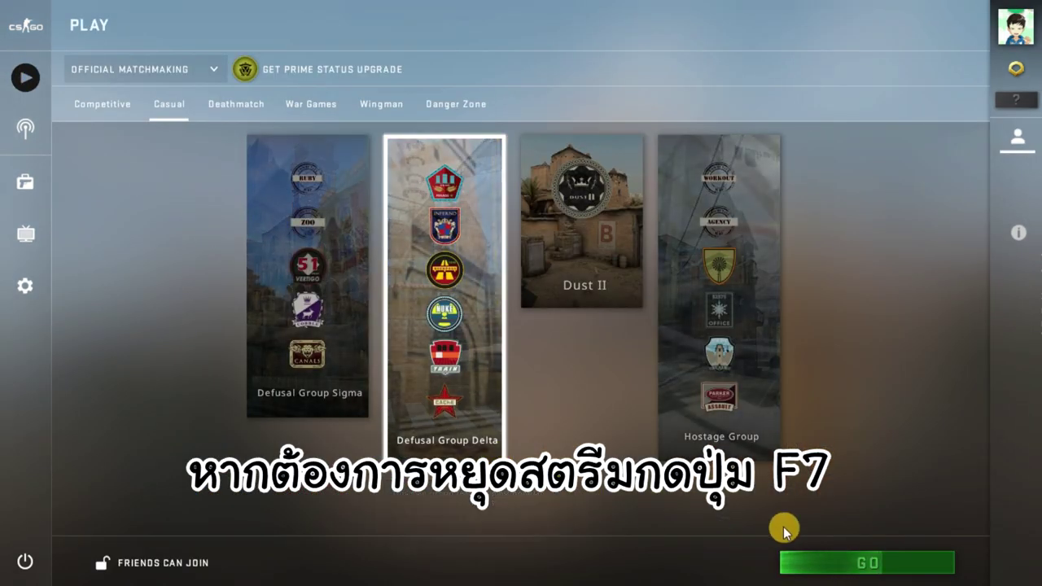
click(803, 560)
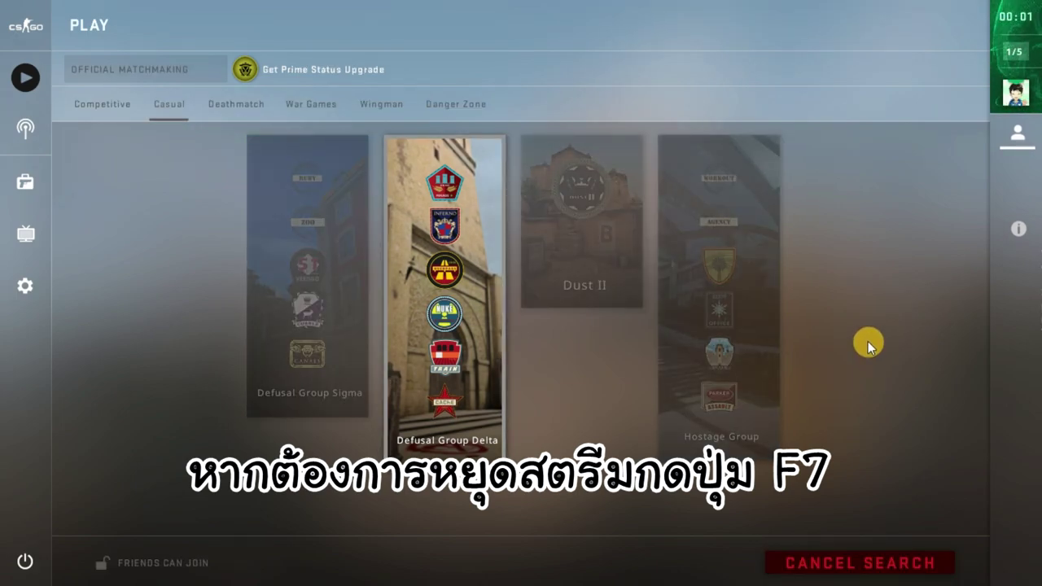
mouse_move(756, 344)
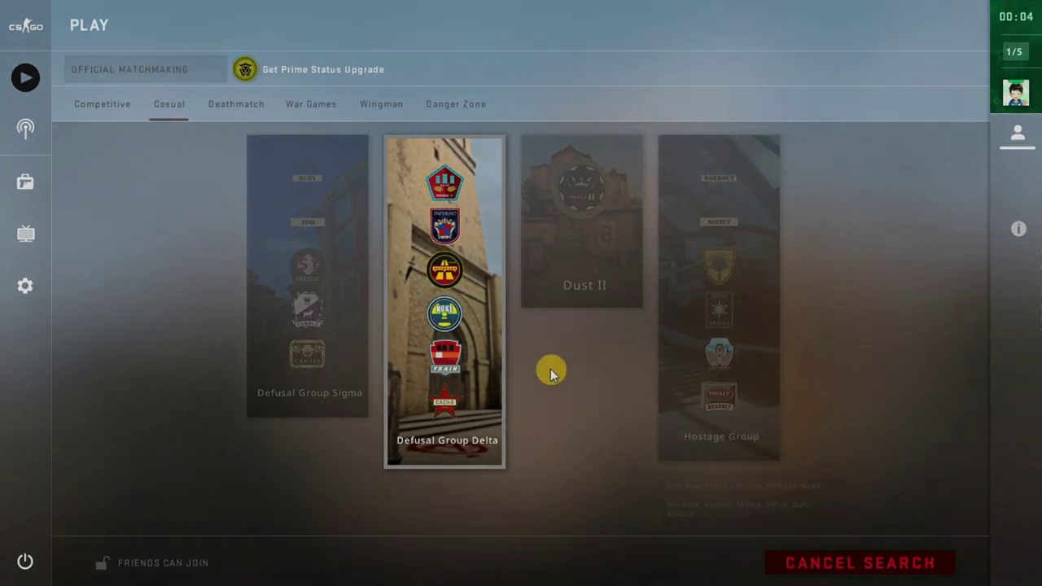
mouse_move(492, 318)
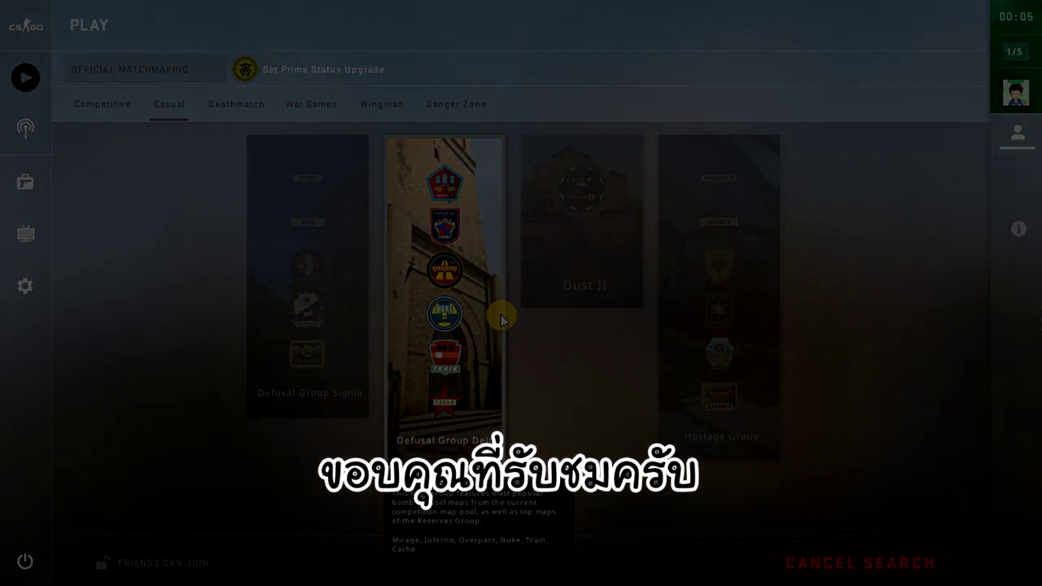